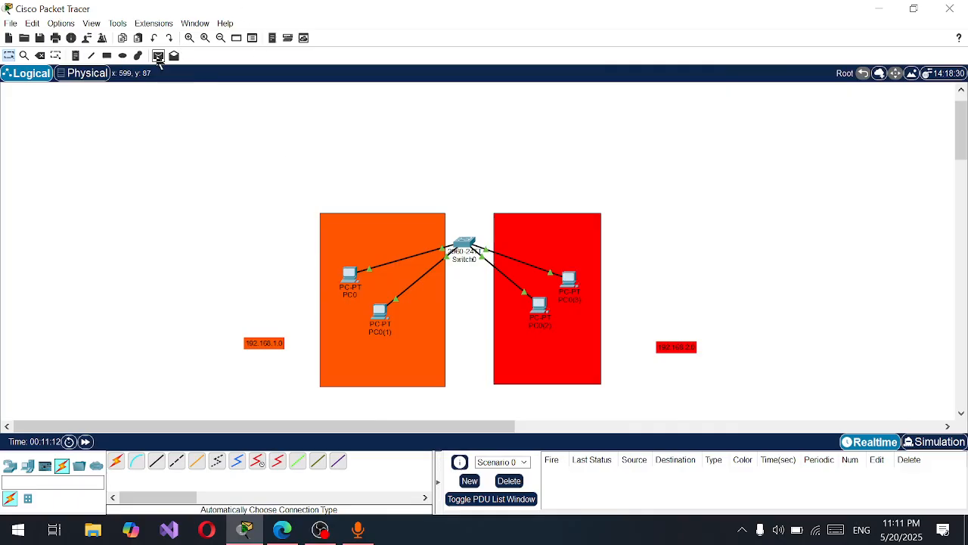
# Send a simple PDU from PC0 to PC0(2) to test connectivity between the two networks
pyautogui.click(158, 57)
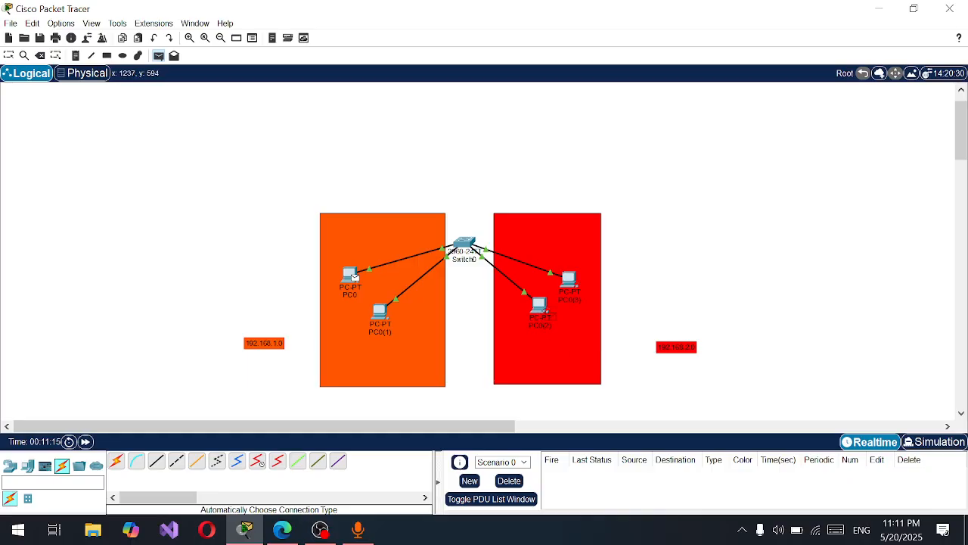
pyautogui.click(544, 309)
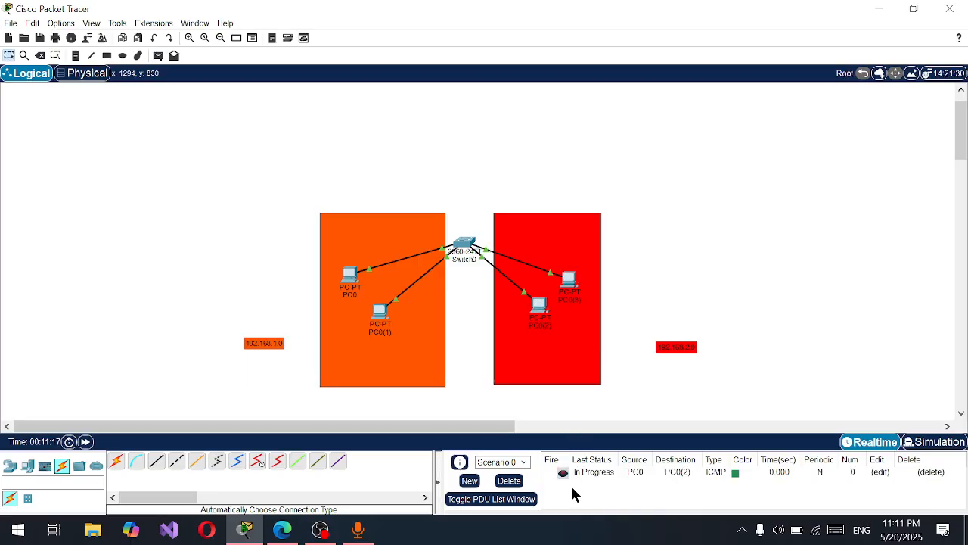
pyautogui.scroll(1, 480, 281)
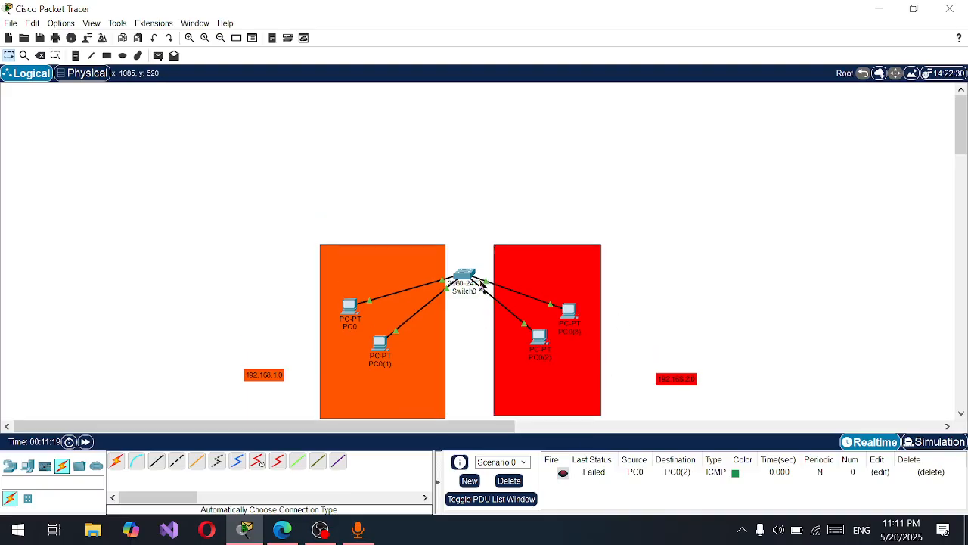
pyautogui.scroll(-1, 479, 280)
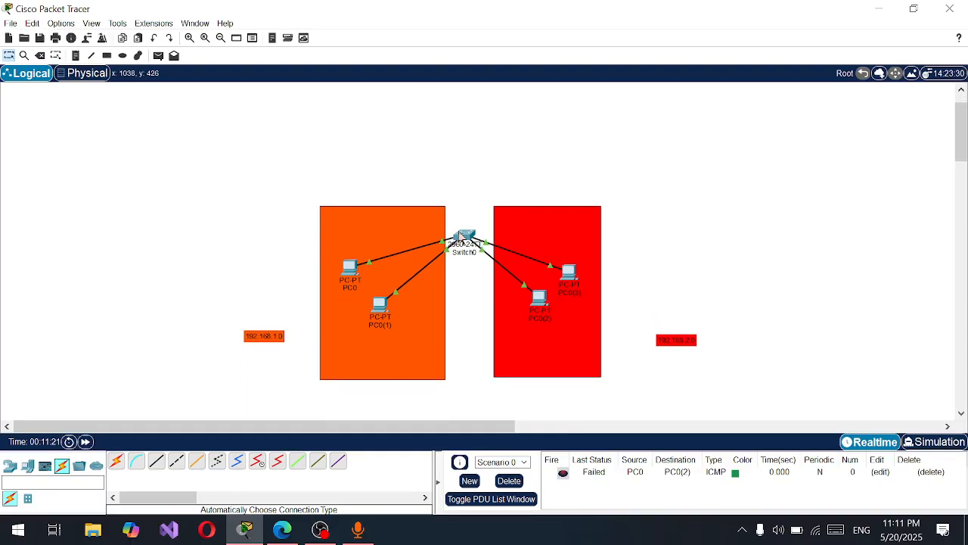
pyautogui.moveTo(463, 236)
pyautogui.scroll(1, 505, 241)
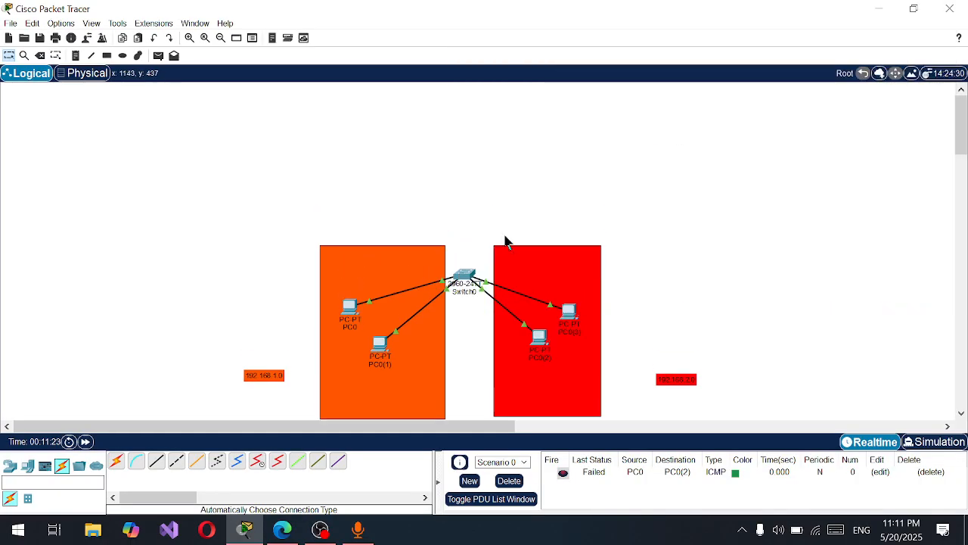
pyautogui.scroll(-1, 338, 282)
pyautogui.scroll(-1, 338, 282)
pyautogui.scroll(3, 399, 235)
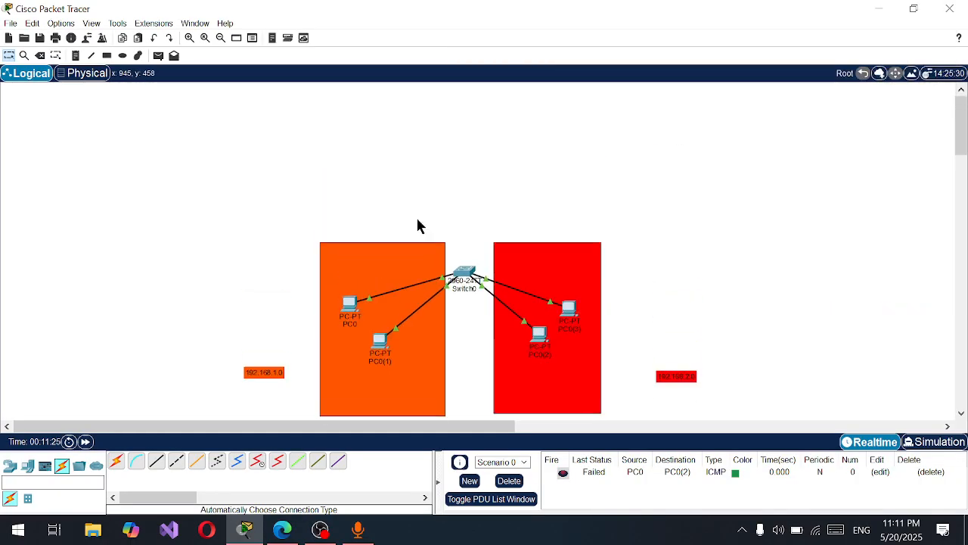
# Place a generic Router-PT on the workspace above Switch0, roughly centred between the two coloured areas
pyautogui.click(11, 465)
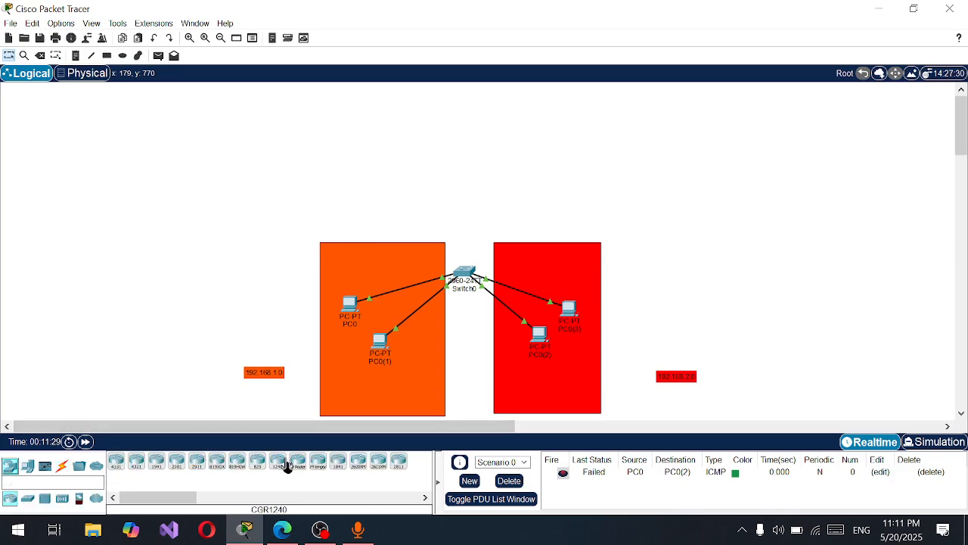
pyautogui.moveTo(310, 467); pyautogui.dragTo(464, 138)
pyautogui.click(537, 153)
pyautogui.click(541, 135)
# Connect Switch0 to Router0 with the automatically chosen connection type
pyautogui.click(62, 465)
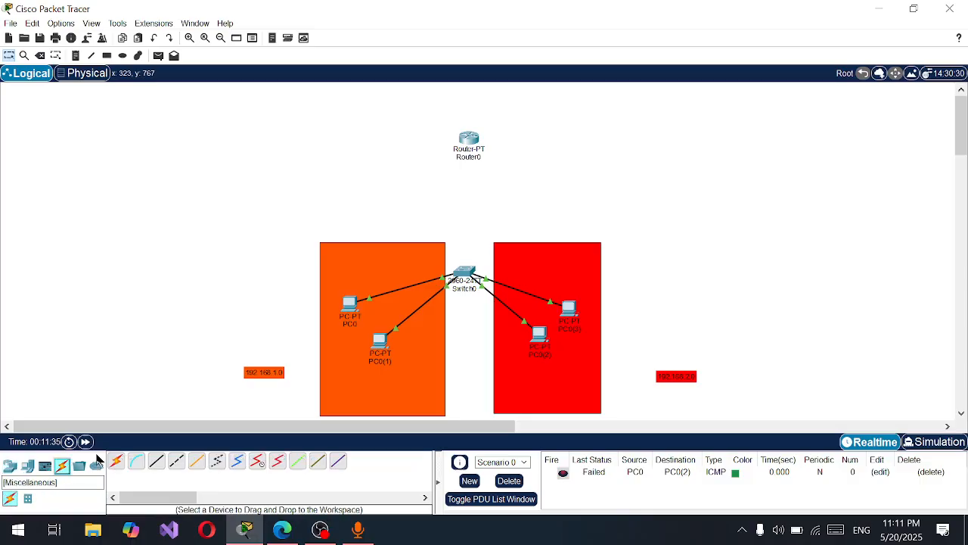
pyautogui.click(117, 461)
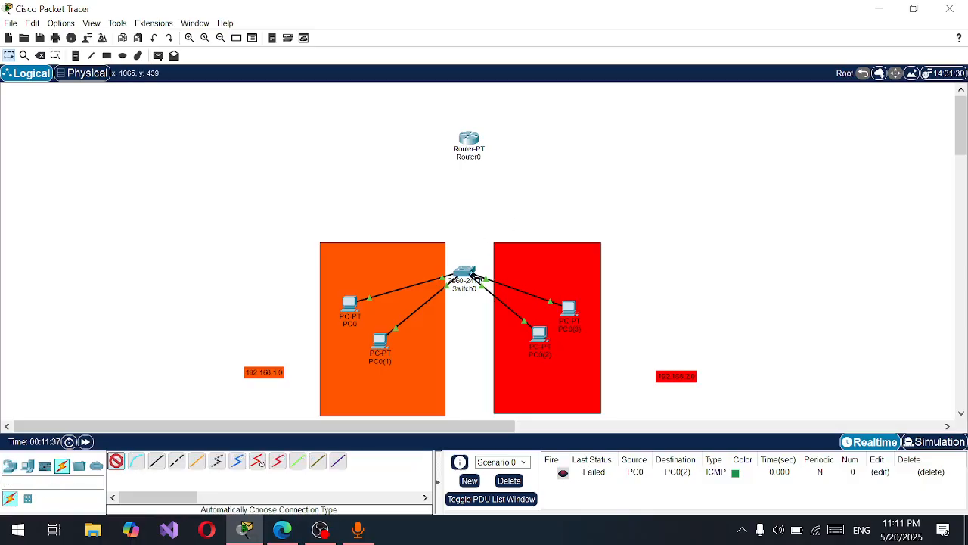
pyautogui.click(471, 274)
pyautogui.click(469, 140)
pyautogui.scroll(-2, 527, 157)
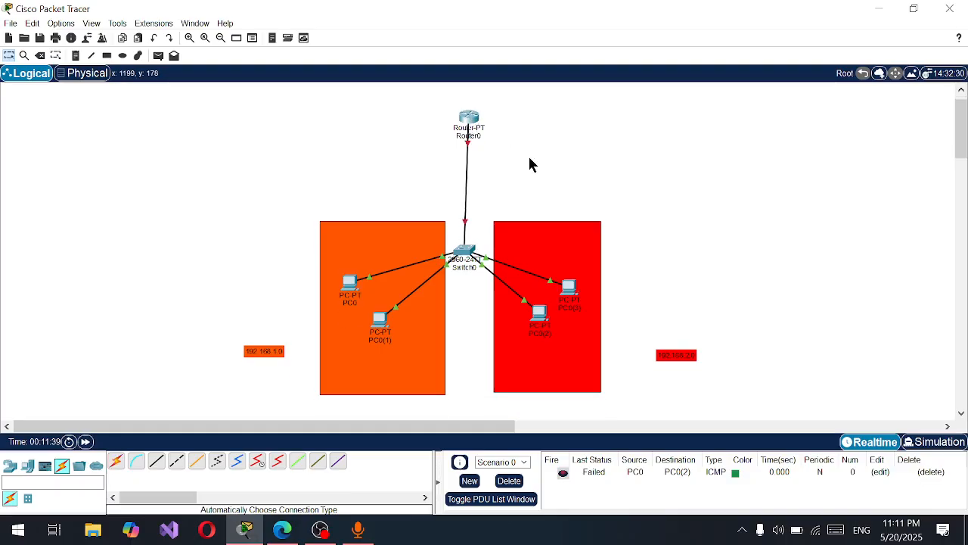
pyautogui.scroll(2, 519, 218)
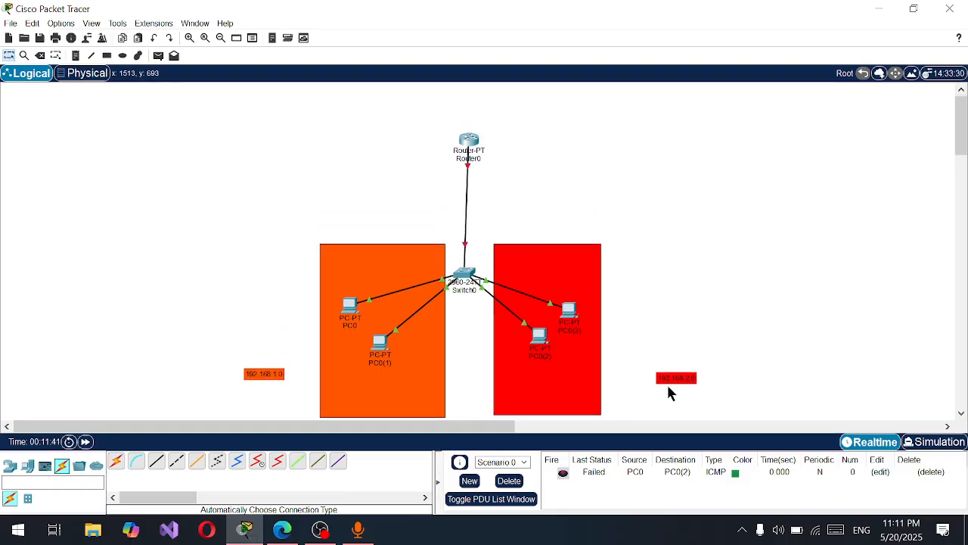
# Move the 192.168.2.0 and 192.168.1.0 labels up beside their coloured areas and align Router0 directly above Switch0
pyautogui.moveTo(668, 378); pyautogui.dragTo(668, 347)
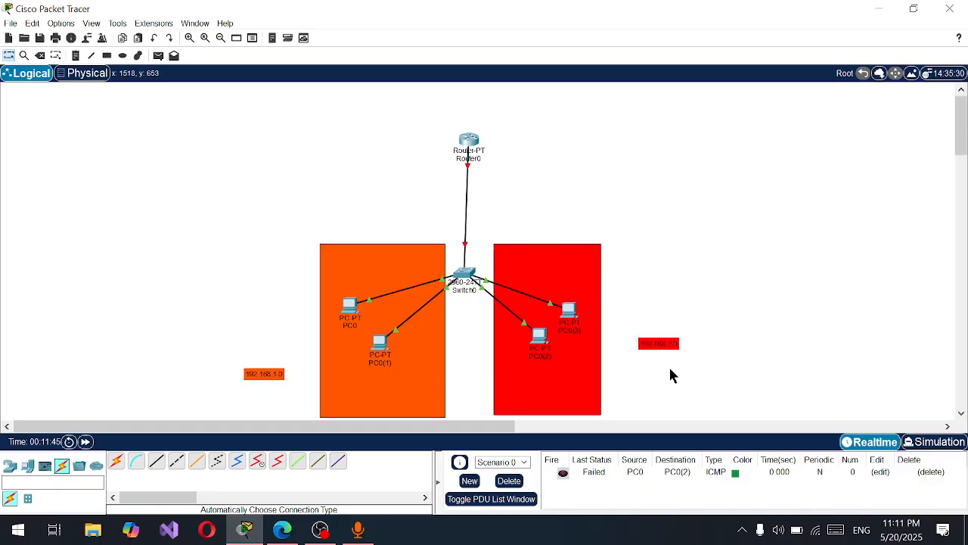
pyautogui.moveTo(281, 378); pyautogui.dragTo(270, 354)
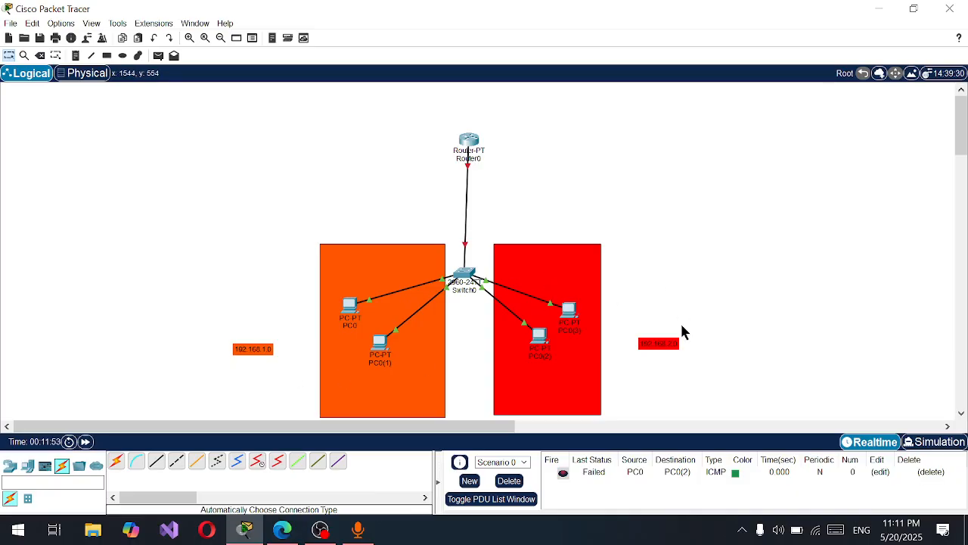
pyautogui.moveTo(462, 141); pyautogui.dragTo(458, 143)
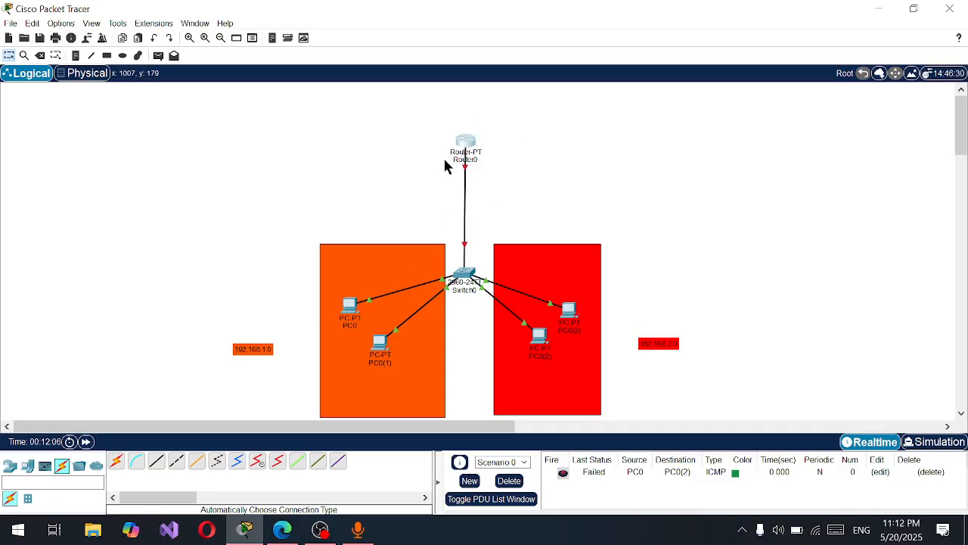
pyautogui.moveTo(468, 143); pyautogui.dragTo(466, 156)
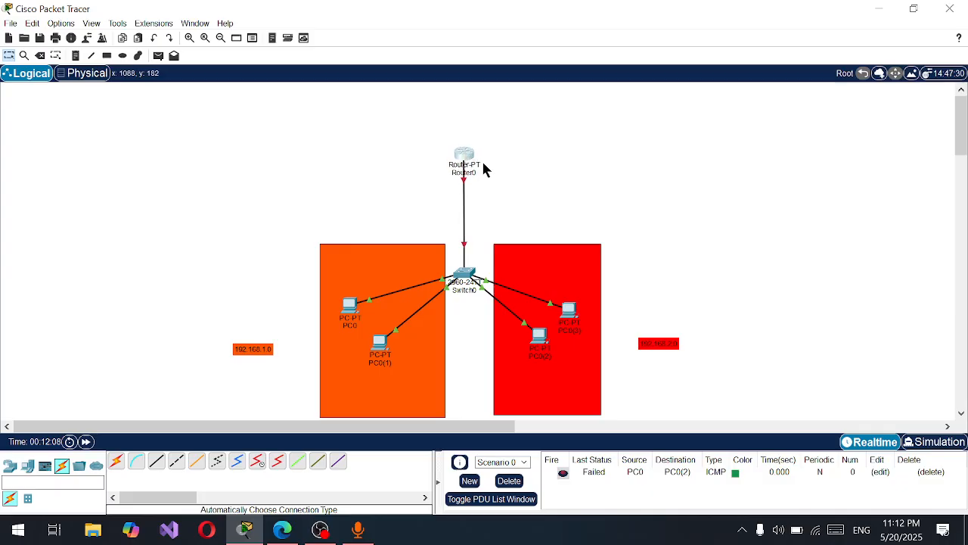
# Open Switch0's command line, page past the rest of the VLAN listing and enter global configuration mode with config t
pyautogui.click(460, 285)
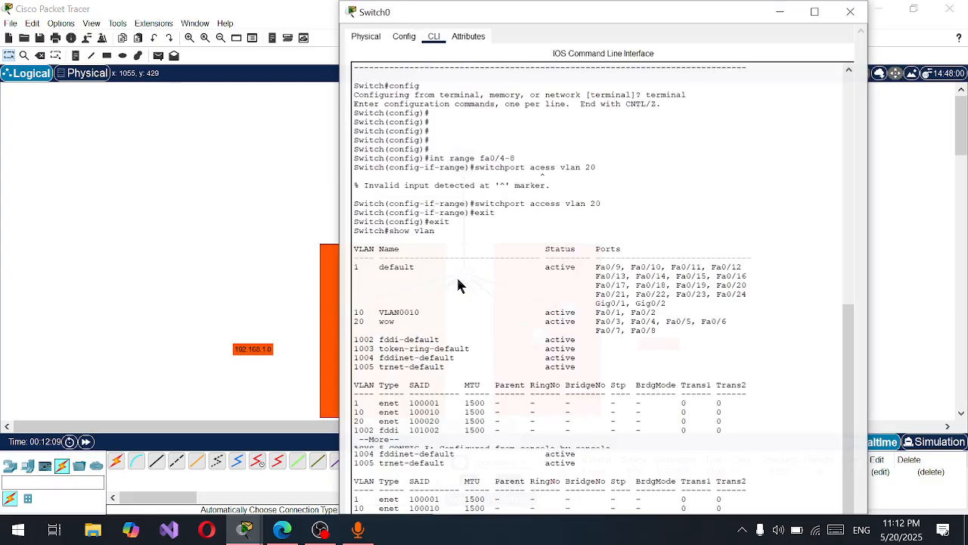
pyautogui.click(784, 18)
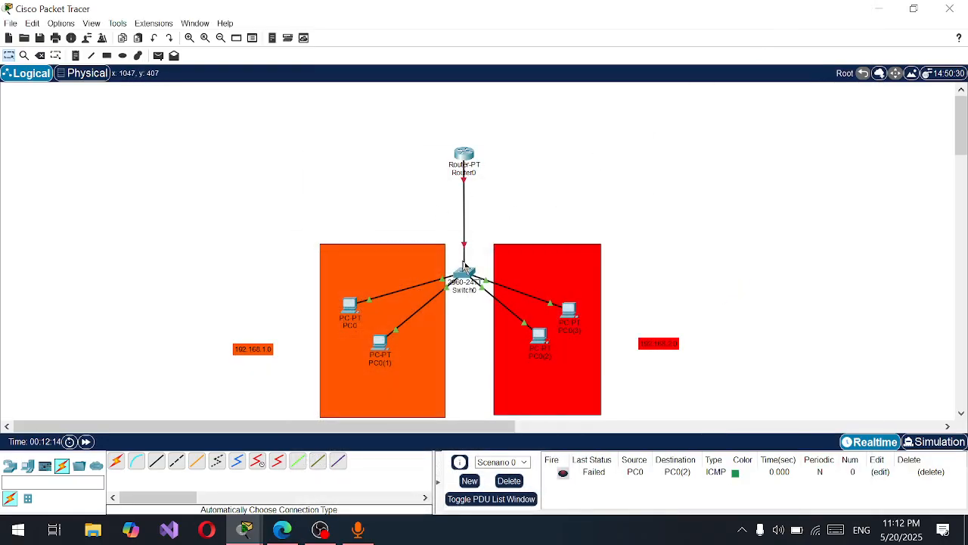
pyautogui.click(463, 272)
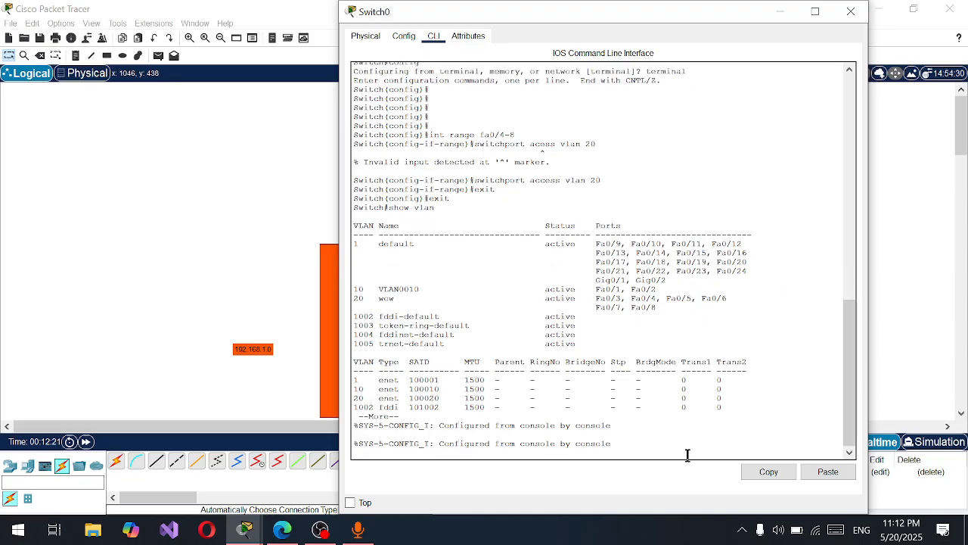
pyautogui.press('space')
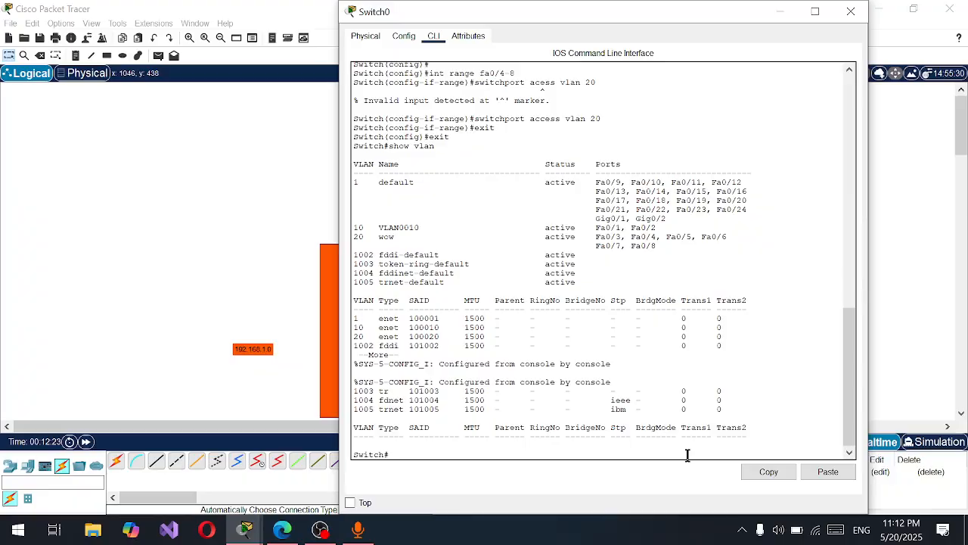
pyautogui.press('Return')
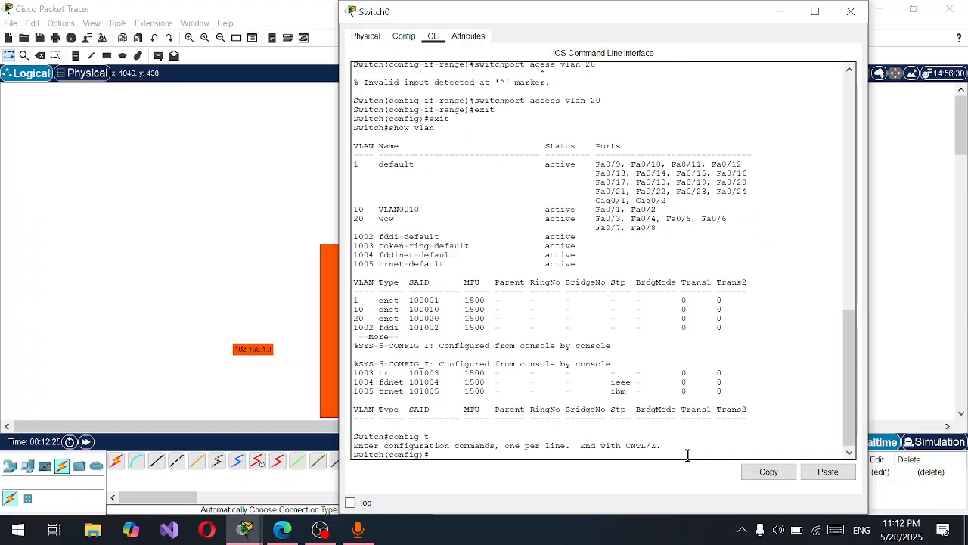
# Set Switch0's interface fa 0/5 to trunk with switchport mode trunk, and exit the interface configuration
pyautogui.write('int f')
pyautogui.write('a 0/5')
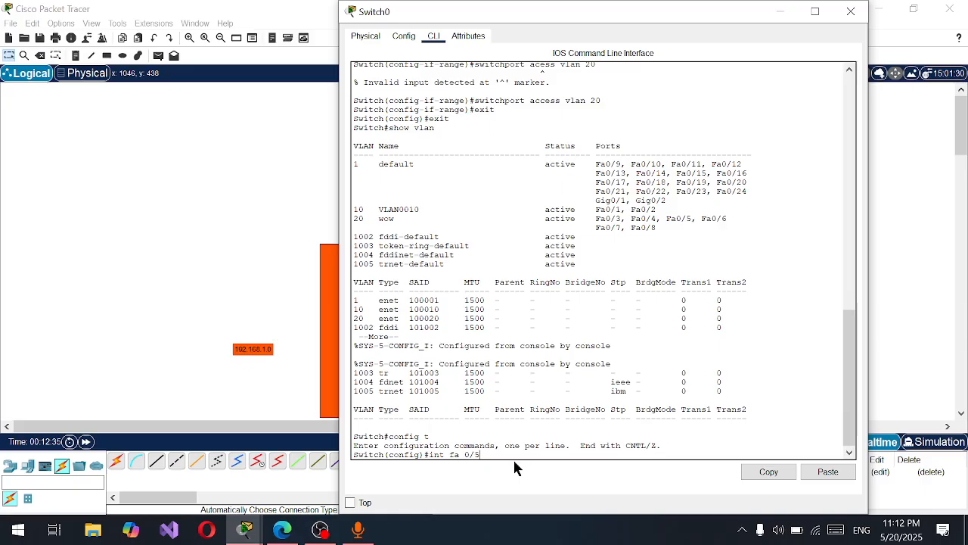
pyautogui.press('Return')
pyautogui.write('swi')
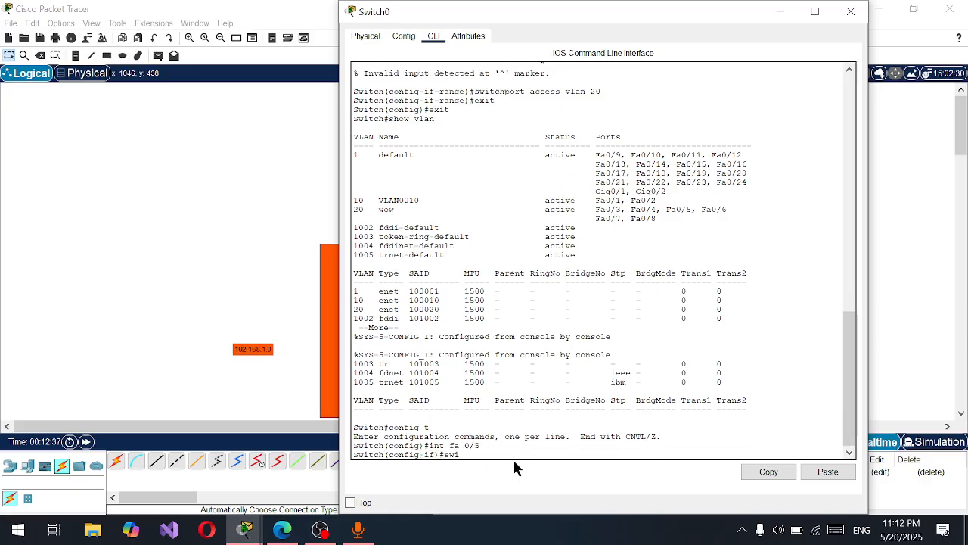
pyautogui.write('tchport mode trunk')
pyautogui.press('Return')
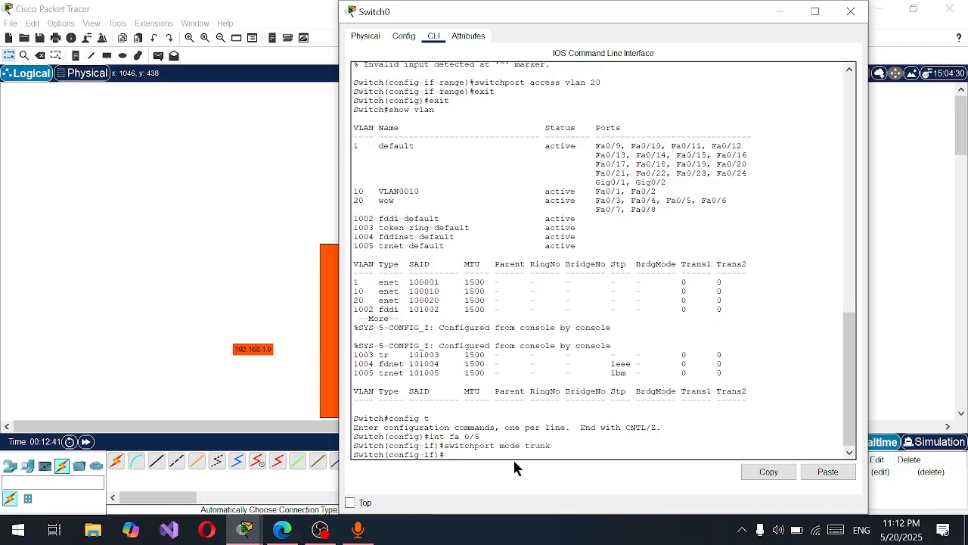
pyautogui.write('exit')
pyautogui.press('Return')
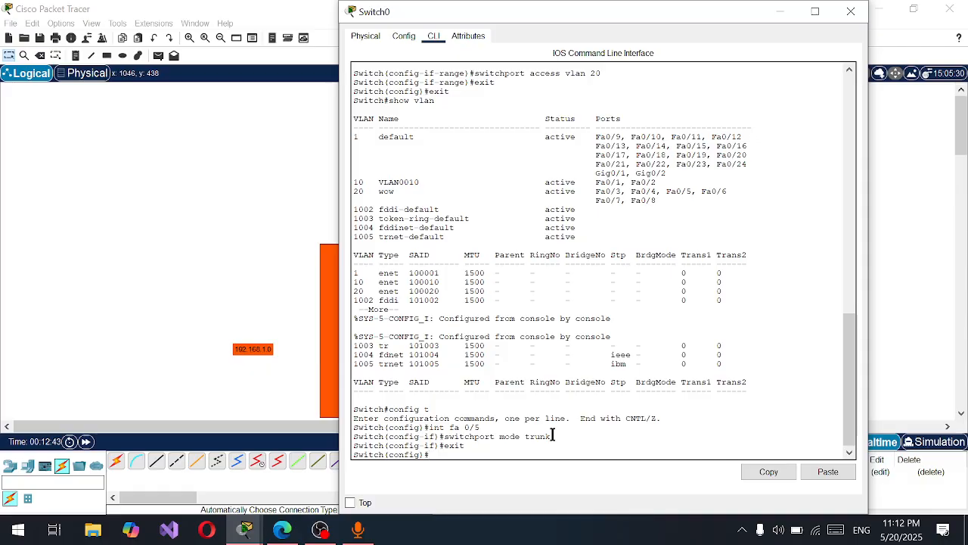
pyautogui.moveTo(553, 437); pyautogui.dragTo(341, 430)
pyautogui.moveTo(587, 14); pyautogui.dragTo(460, 400)
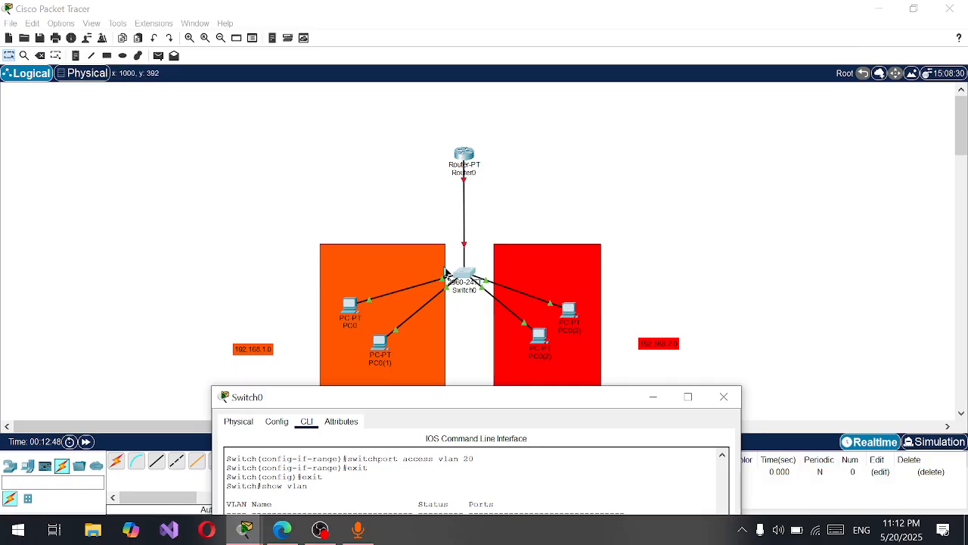
pyautogui.moveTo(459, 399); pyautogui.dragTo(525, 309)
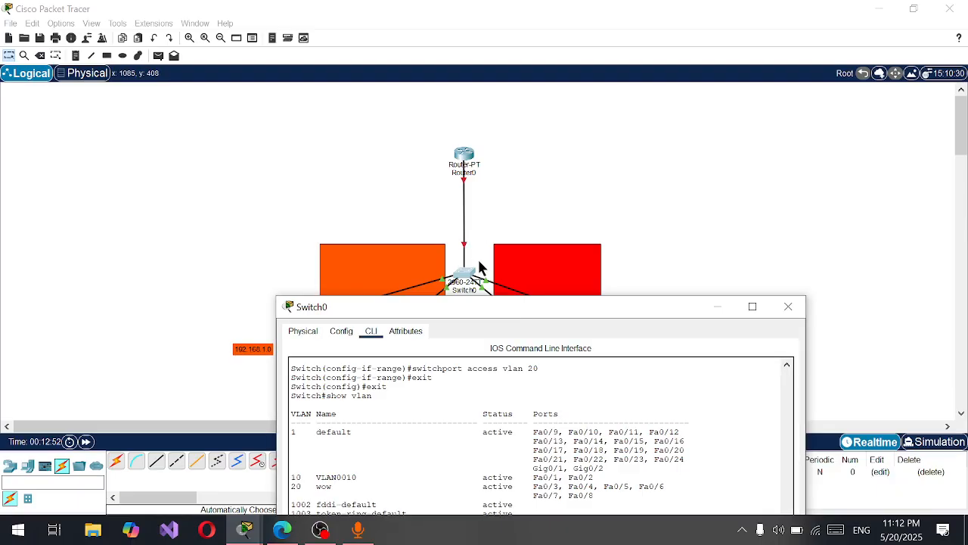
pyautogui.moveTo(472, 307); pyautogui.dragTo(455, 390)
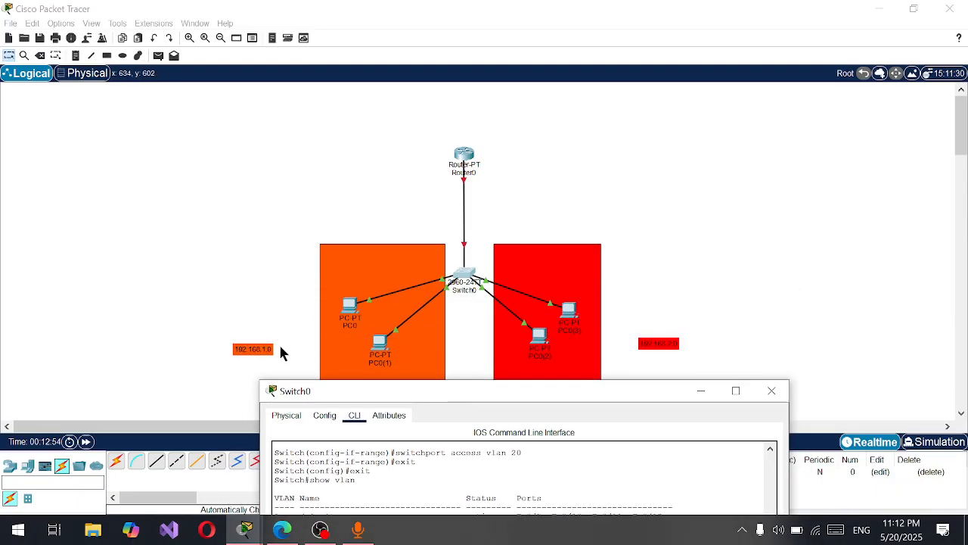
# Shift the 192.168.2.0 label slightly down, nudge Switch0 and bring Router0 a little closer above it
pyautogui.moveTo(678, 353); pyautogui.dragTo(679, 359)
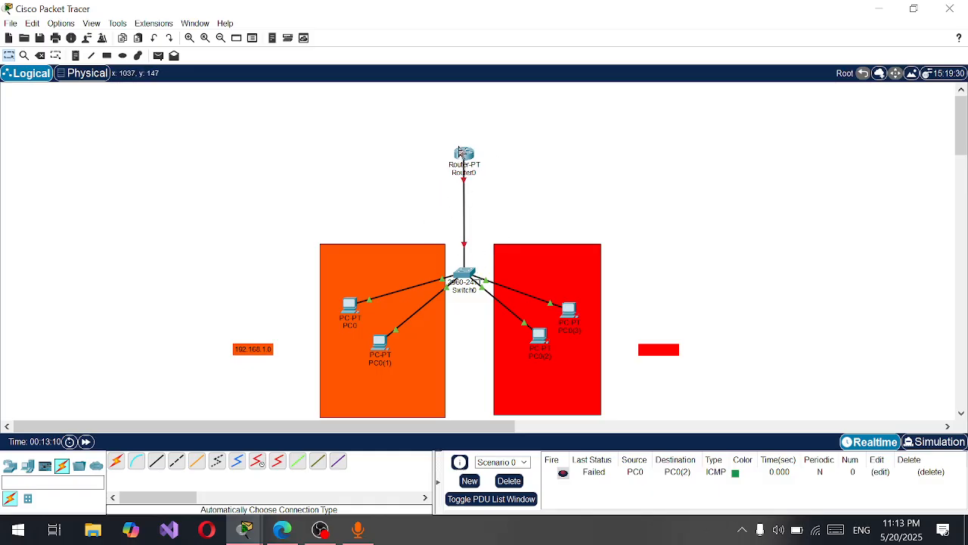
pyautogui.moveTo(463, 152); pyautogui.dragTo(462, 150)
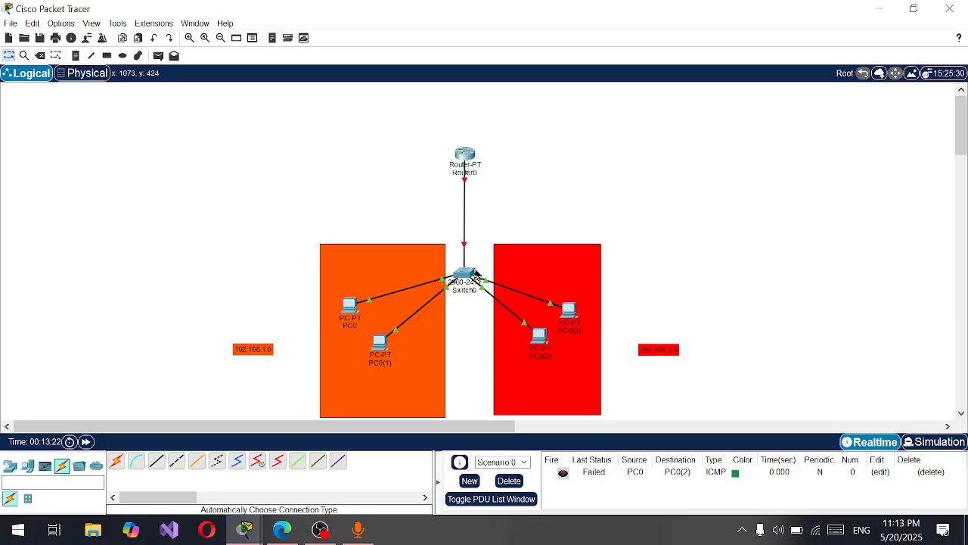
pyautogui.moveTo(471, 277); pyautogui.dragTo(473, 280)
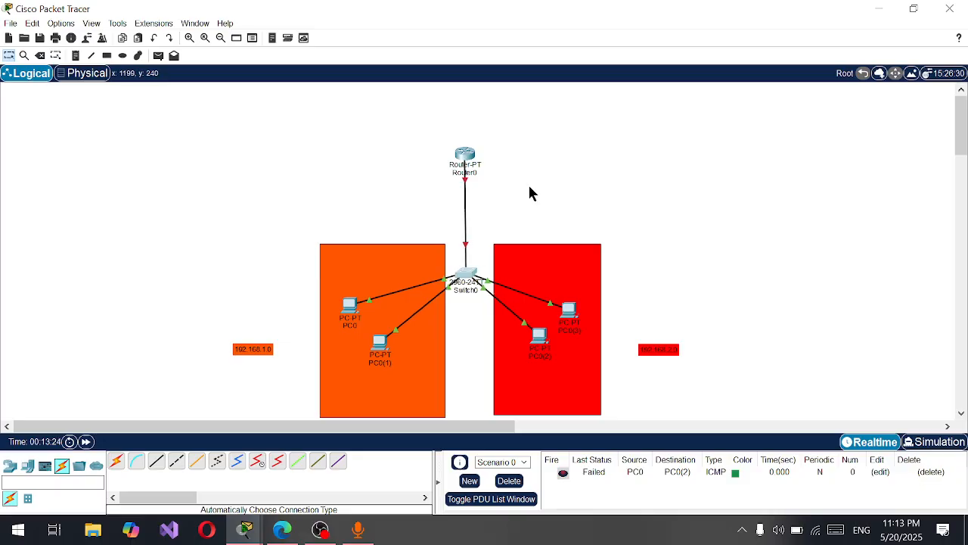
pyautogui.moveTo(466, 157)
pyautogui.mouseDown()
pyautogui.moveTo(478, 161)
pyautogui.moveTo(466, 159)
pyautogui.moveTo(479, 184)
pyautogui.moveTo(471, 189)
pyautogui.moveTo(486, 181)
pyautogui.moveTo(468, 182)
pyautogui.moveTo(468, 172)
pyautogui.mouseUp()
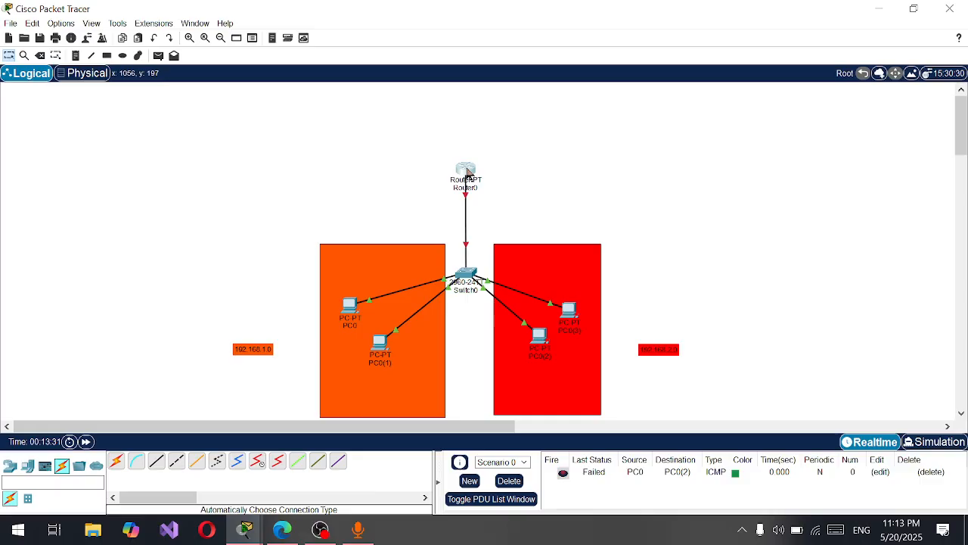
# Select interface FastEthernet0/0 in Router0's configuration and show the router's command line in that interface's configuration mode
pyautogui.click(467, 171)
pyautogui.click(404, 133)
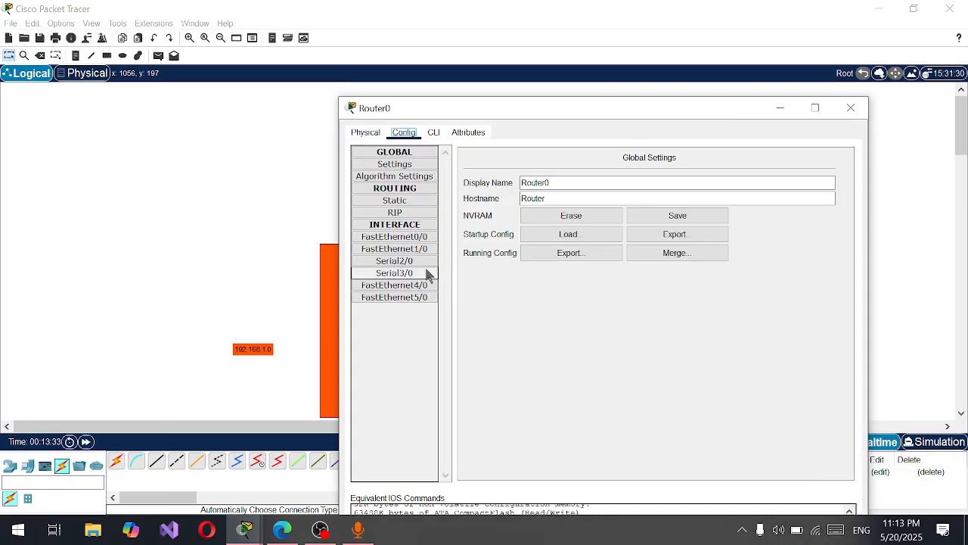
pyautogui.click(407, 239)
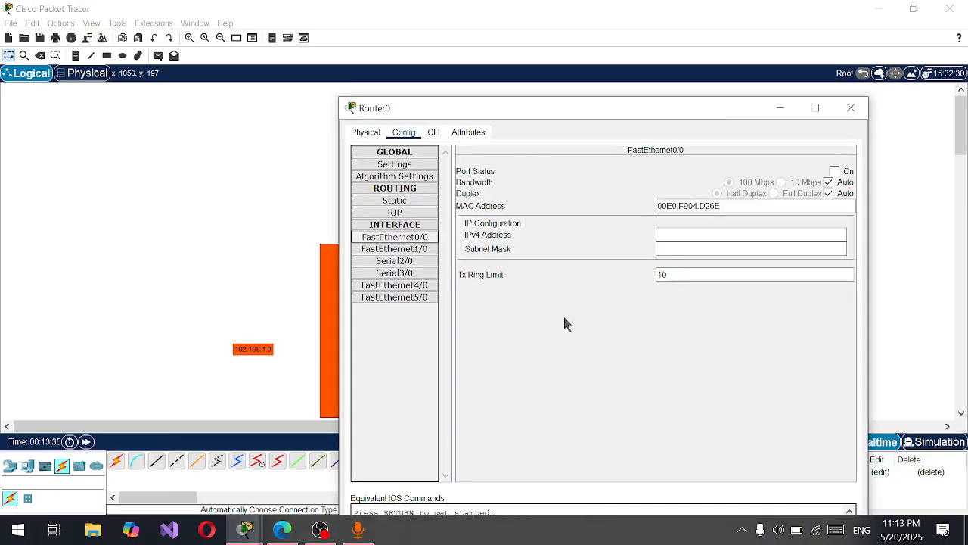
pyautogui.click(433, 133)
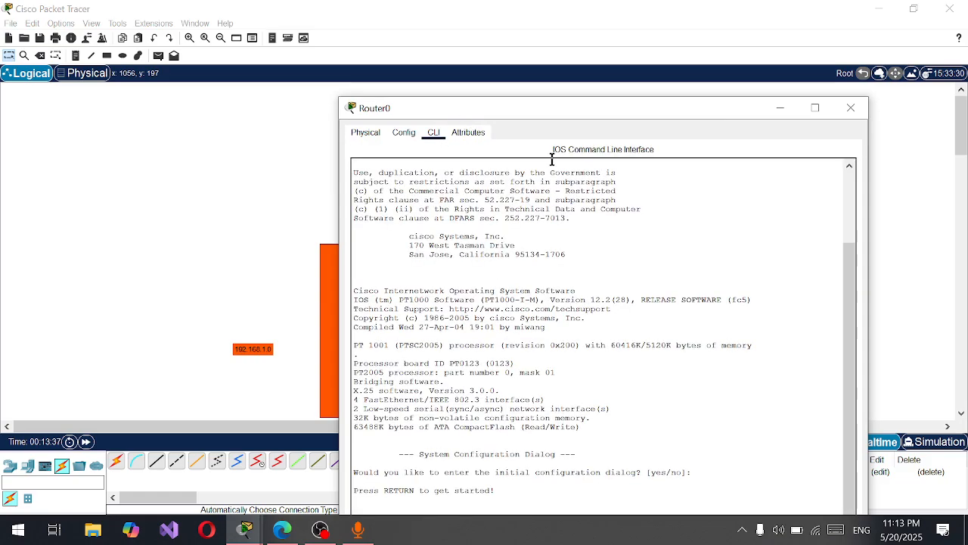
pyautogui.moveTo(568, 108); pyautogui.dragTo(533, 28)
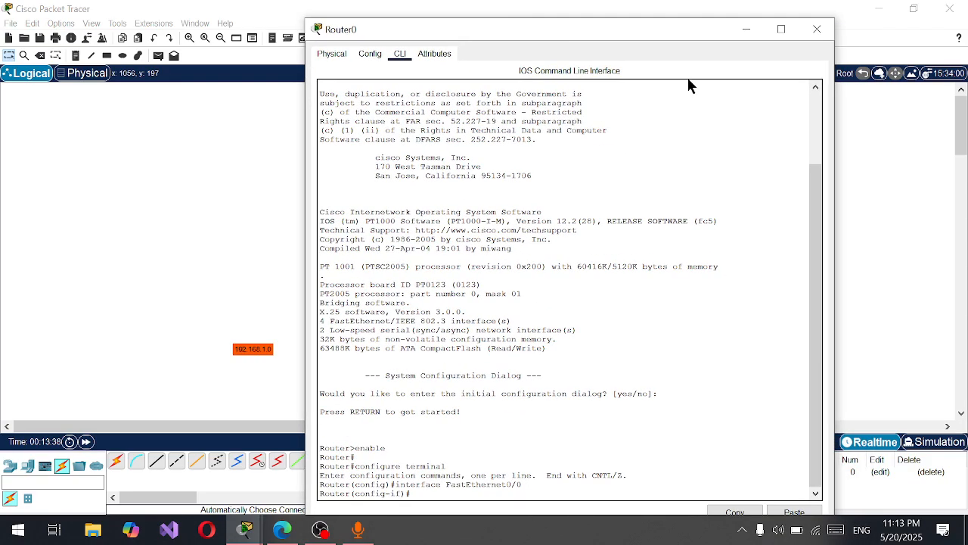
# Maximize Router0's window and exit FastEthernet0/0's interface configuration to return to global configuration mode
pyautogui.click(781, 30)
pyautogui.scroll(-1, 410, 452)
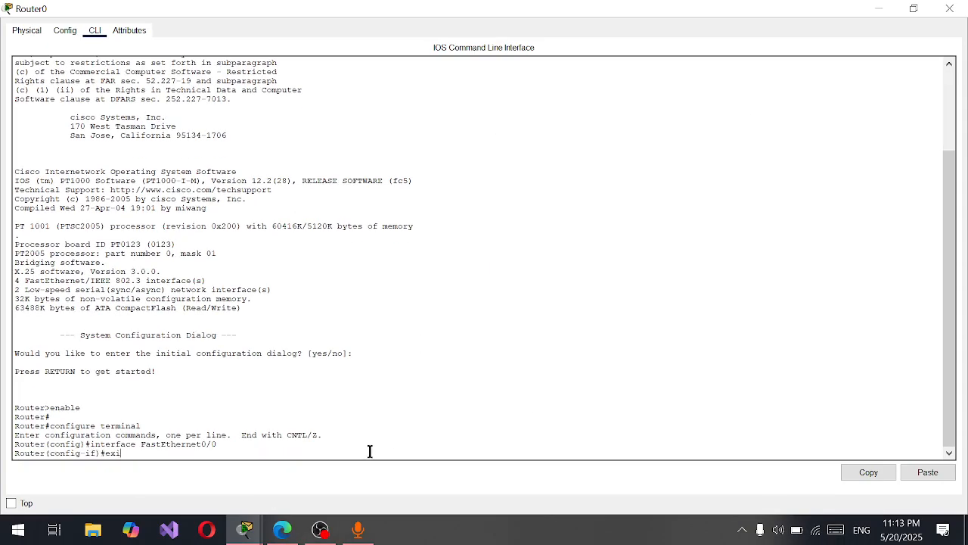
pyautogui.write('t')
pyautogui.press('Return')
pyautogui.write('ig)#int fa 0')
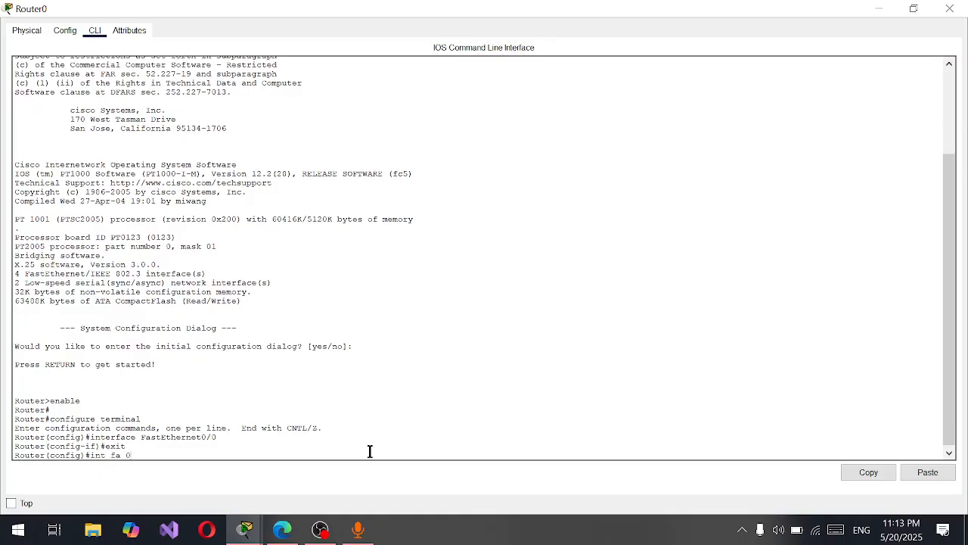
pyautogui.write('/0')
pyautogui.press('Return')
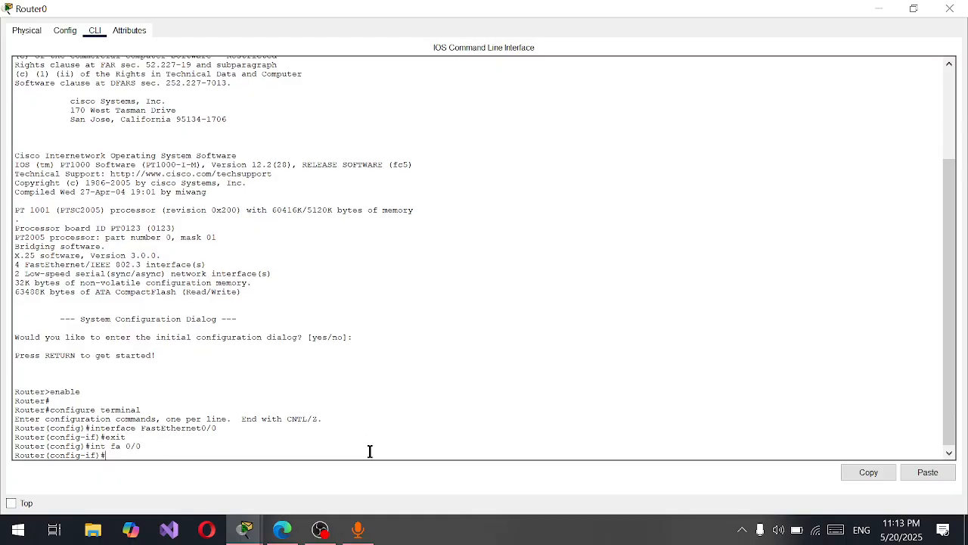
pyautogui.write('exit')
pyautogui.press('Return')
pyautogui.press('Return')
pyautogui.press('Return')
pyautogui.press('Return')
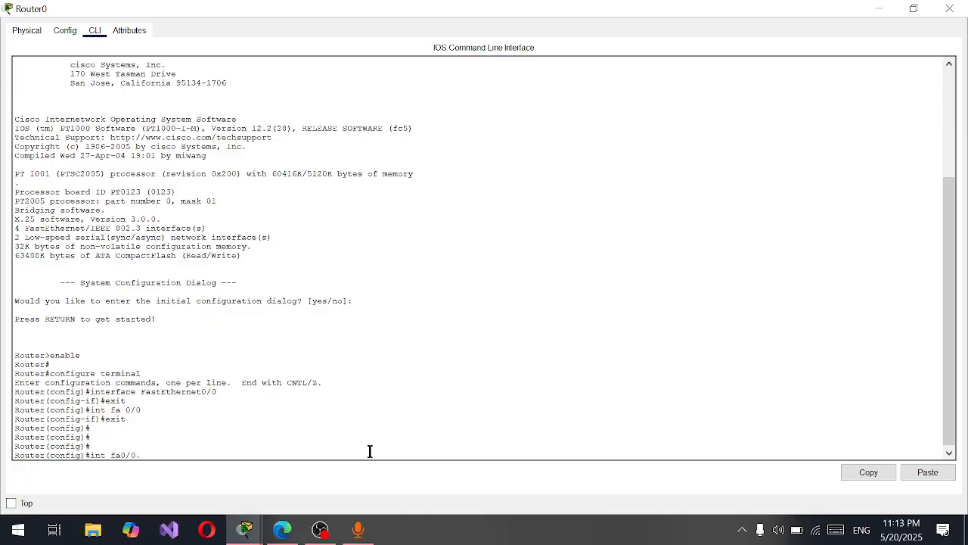
# Enter subinterface configuration on Router0 with int fa0/0.1
pyautogui.write('int fa0/0.1')
pyautogui.press('Return')
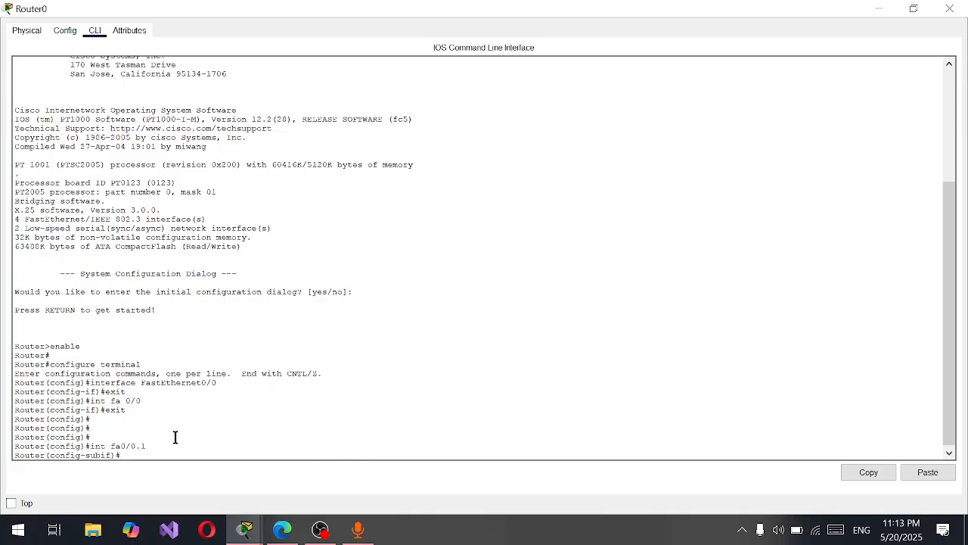
# Examine the int fa0/0.1 command, the earlier int fa 0/0 line and the subinterface prompt by highlighting them
pyautogui.moveTo(85, 446); pyautogui.dragTo(143, 445)
pyautogui.click(149, 445)
pyautogui.moveTo(89, 400); pyautogui.dragTo(159, 398)
pyautogui.click(99, 447)
pyautogui.moveTo(86, 445)
pyautogui.mouseDown()
pyautogui.moveTo(145, 444)
pyautogui.moveTo(90, 437)
pyautogui.mouseUp()
pyautogui.click(143, 442)
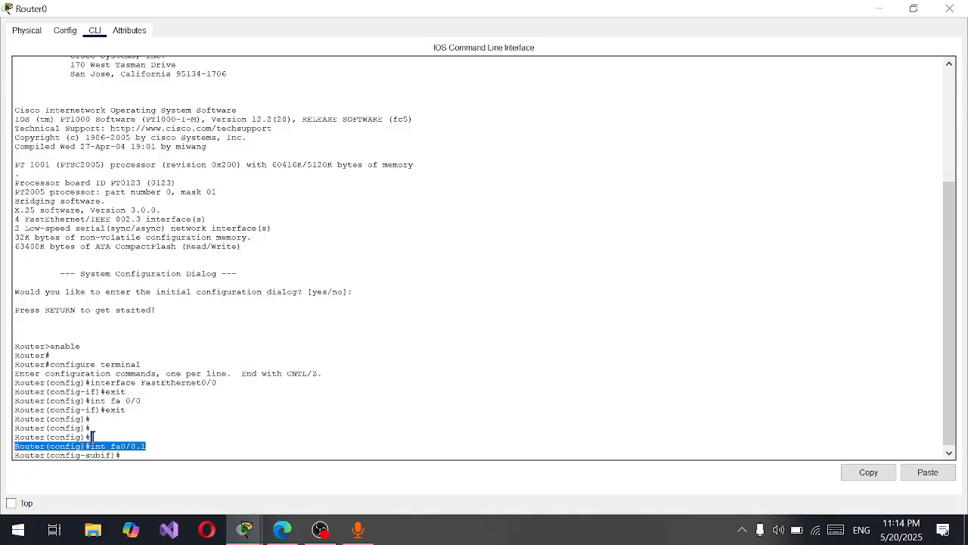
pyautogui.click(97, 439)
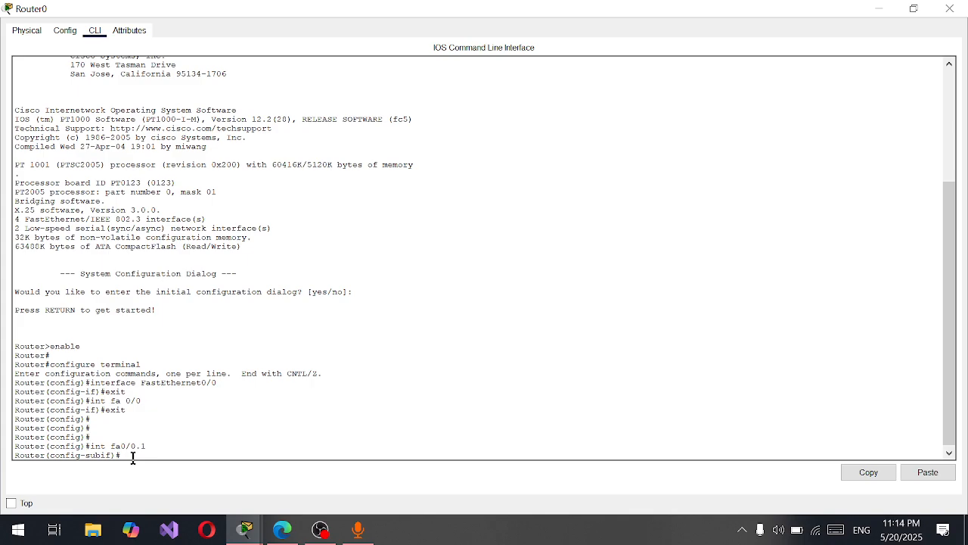
pyautogui.moveTo(112, 442); pyautogui.dragTo(158, 444)
pyautogui.click(202, 455)
pyautogui.tripleClick(201, 456)
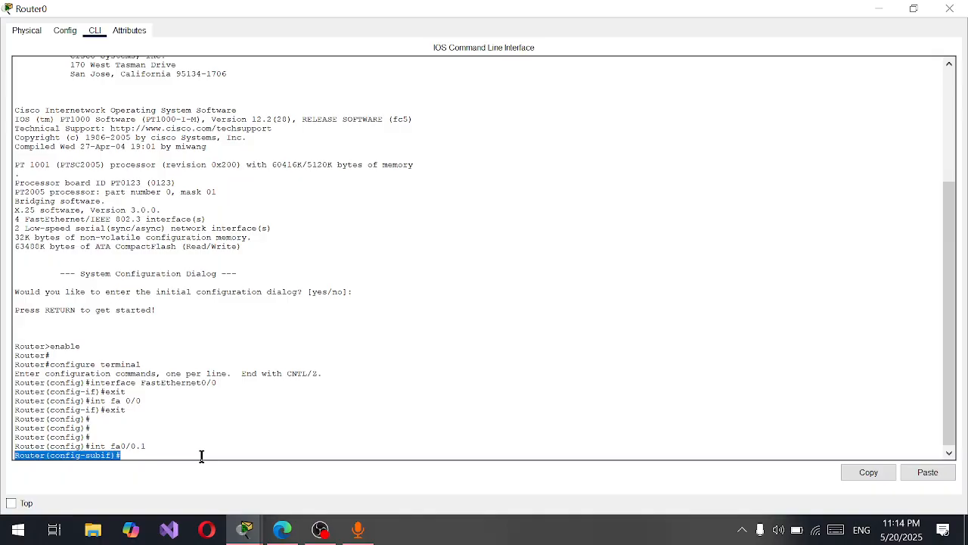
pyautogui.click(201, 455)
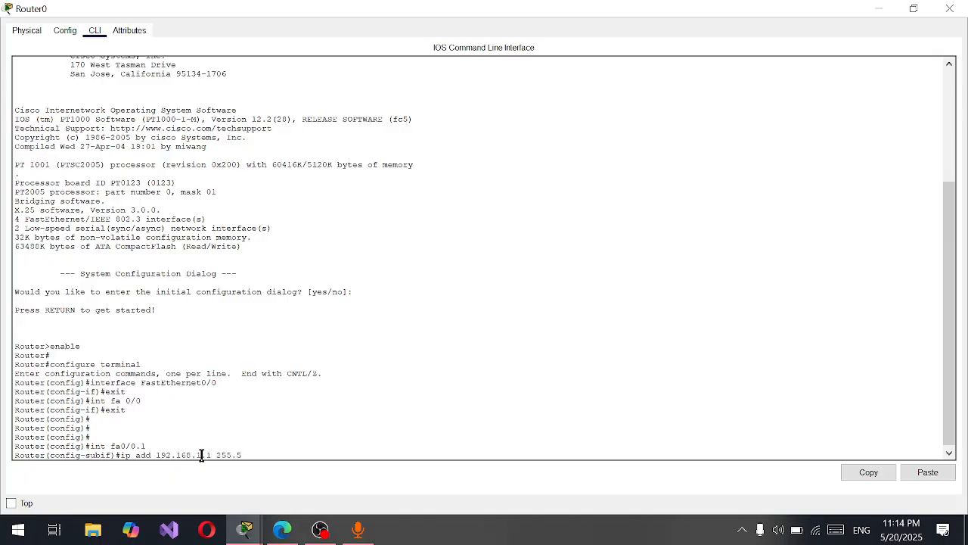
# Try to assign IP address 192.168.1.1 with mask 255.255.255.0 to subinterface fa0/0.1 before setting its encapsulation
pyautogui.press('Return')
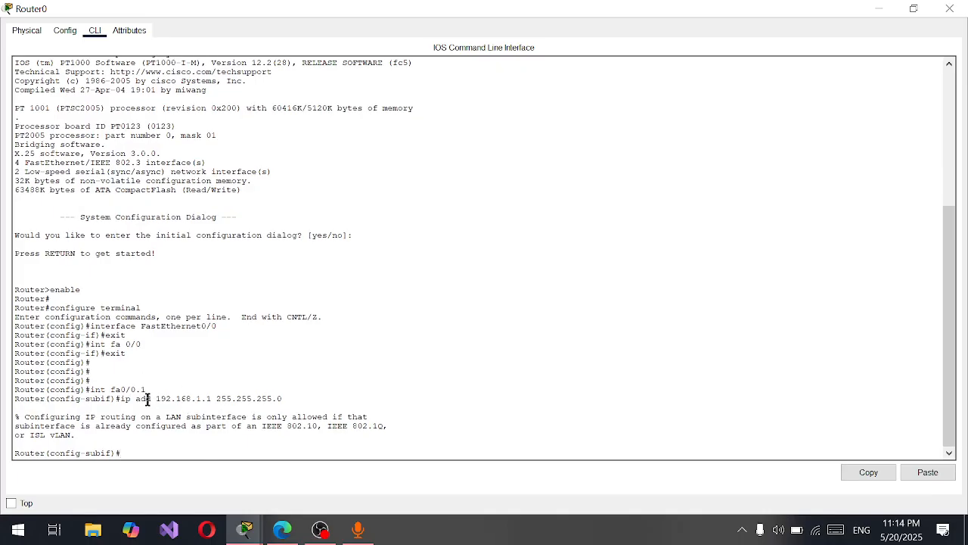
pyautogui.moveTo(102, 389); pyautogui.dragTo(148, 389)
pyautogui.moveTo(136, 389); pyautogui.dragTo(66, 385)
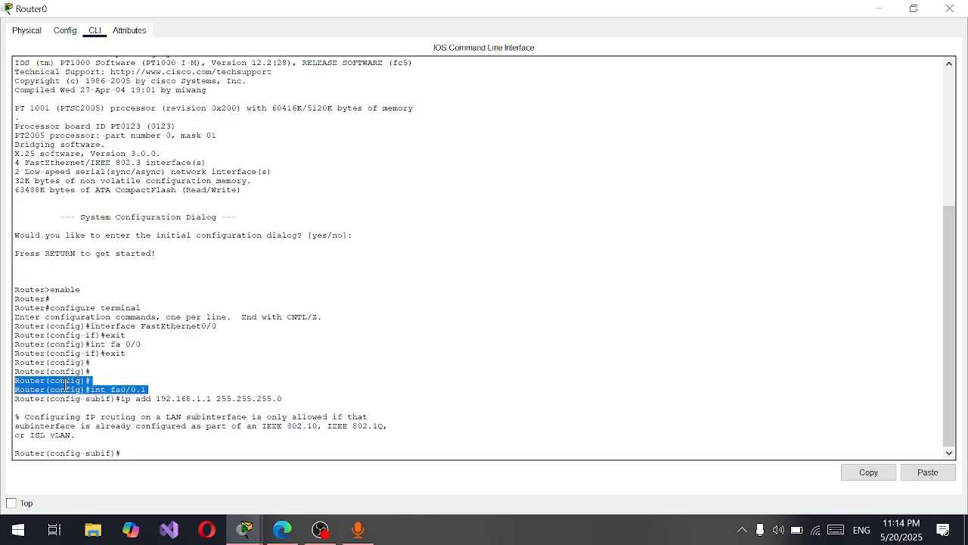
pyautogui.click(188, 388)
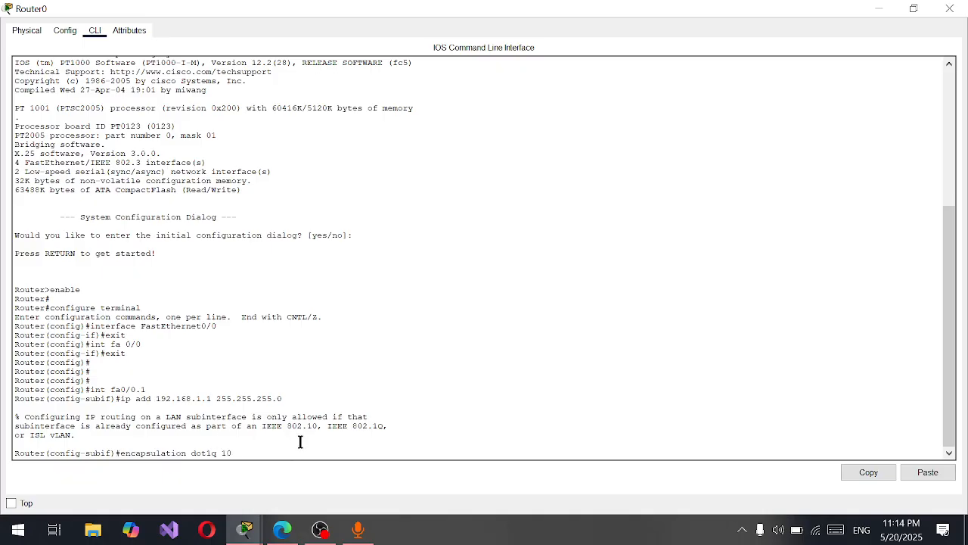
# Set encapsulation dot1q 10 on fa0/0.1, assign it 192.168.1.1 255.255.255.0, and exit the subinterface
pyautogui.press('Return')
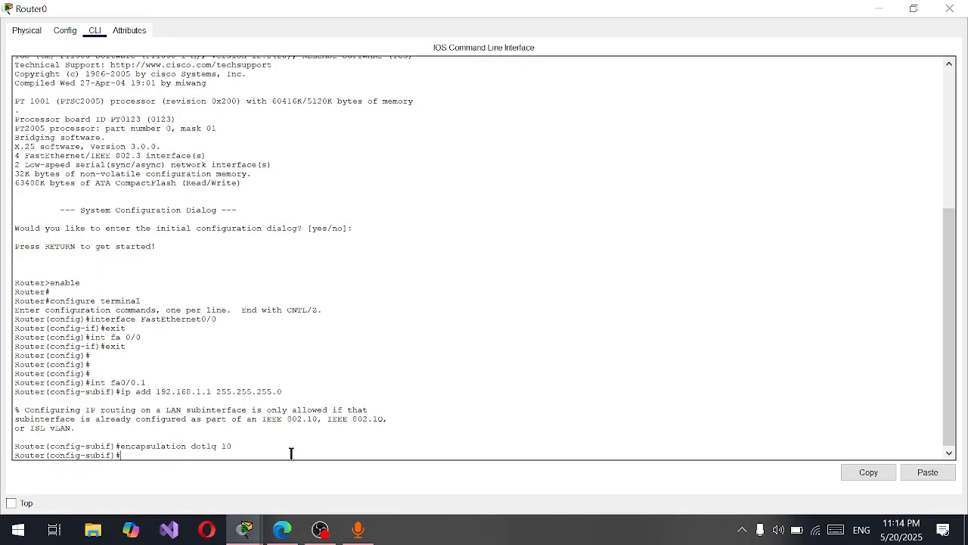
pyautogui.press('Up')
pyautogui.press('Up')
pyautogui.press('Return')
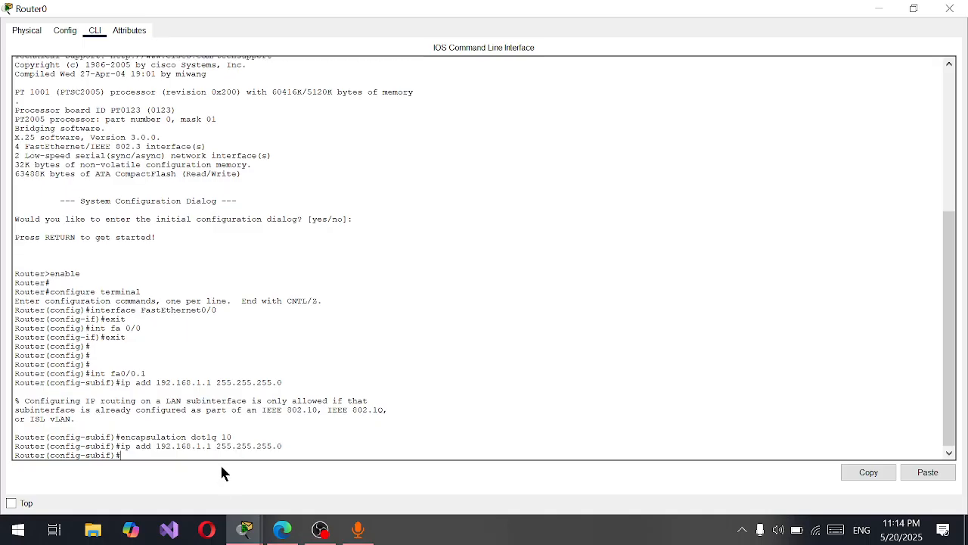
pyautogui.write('exit')
pyautogui.press('Return')
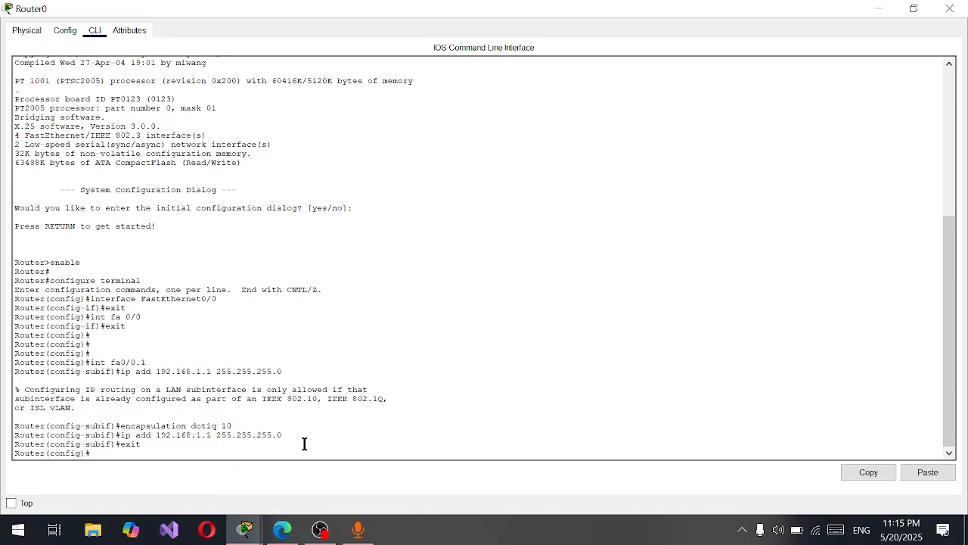
# Review the int fa0/0.1 and ip add commands entered for the first subinterface
pyautogui.moveTo(305, 443); pyautogui.dragTo(164, 362)
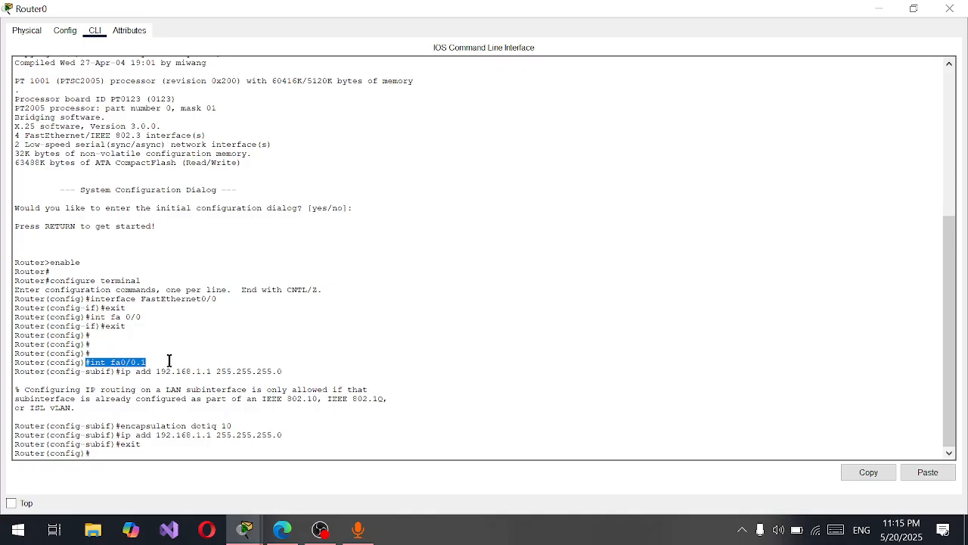
pyautogui.click(139, 366)
pyautogui.moveTo(136, 371); pyautogui.dragTo(221, 386)
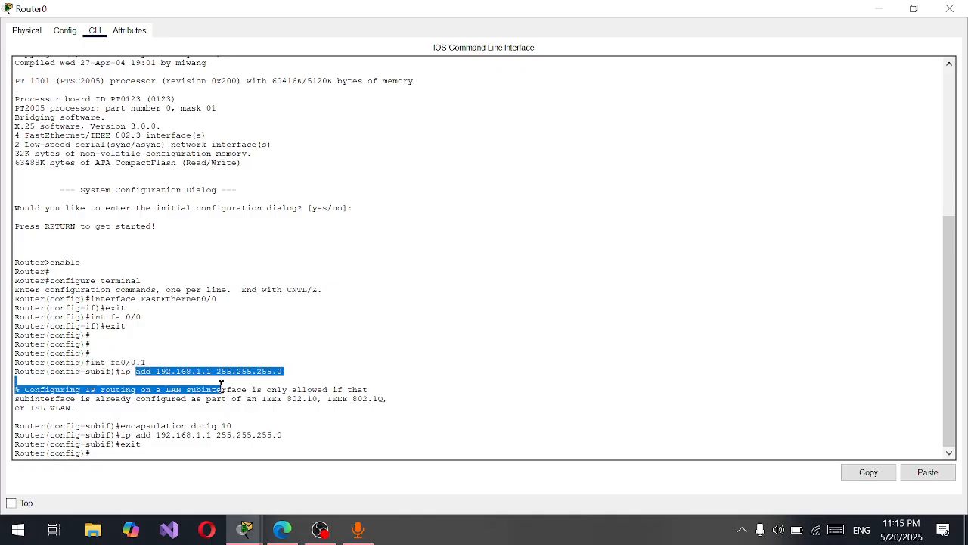
pyautogui.click(190, 450)
pyautogui.press('Return')
pyautogui.press('Return')
pyautogui.press('Return')
pyautogui.press('Return')
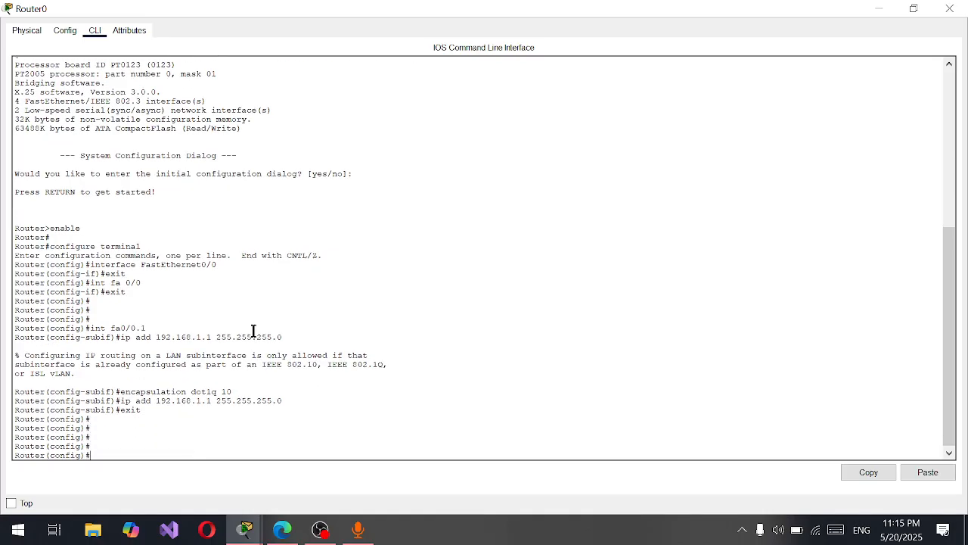
# Examine the VLAN 10 and VLAN 20 entries of the show vlan output in Switch0's command line, and close its window
pyautogui.click(879, 8)
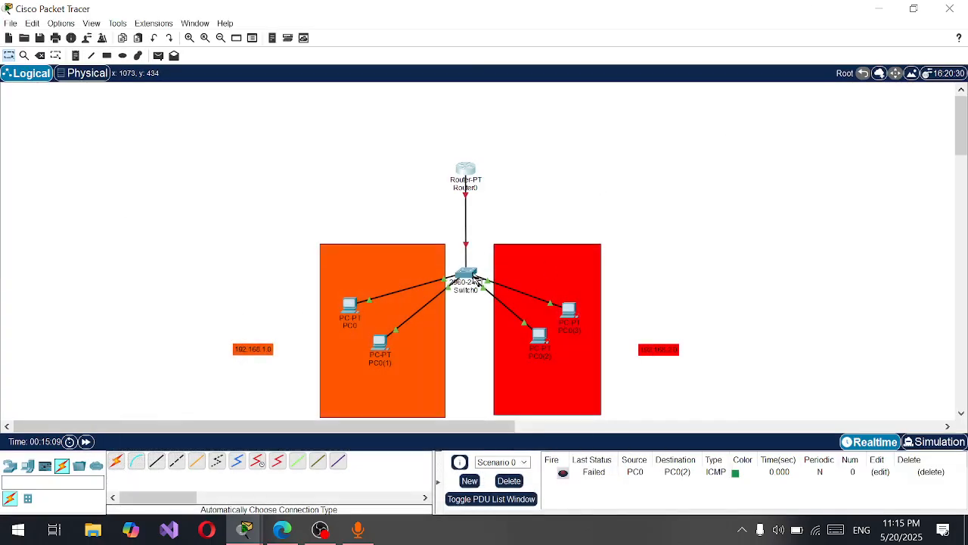
pyautogui.click(465, 274)
pyautogui.moveTo(568, 385); pyautogui.dragTo(494, 4)
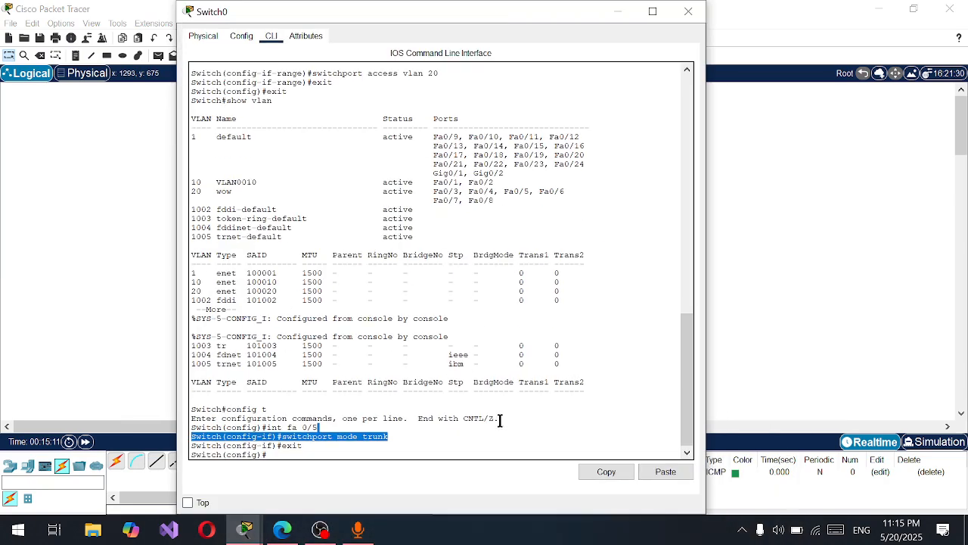
pyautogui.scroll(15, 454, 281)
pyautogui.scroll(-8, 454, 282)
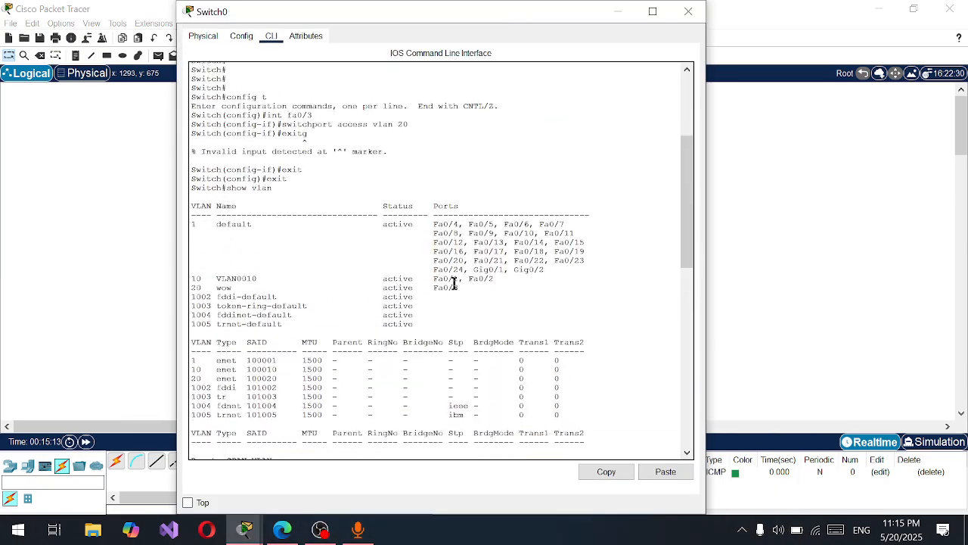
pyautogui.moveTo(191, 251); pyautogui.dragTo(274, 252)
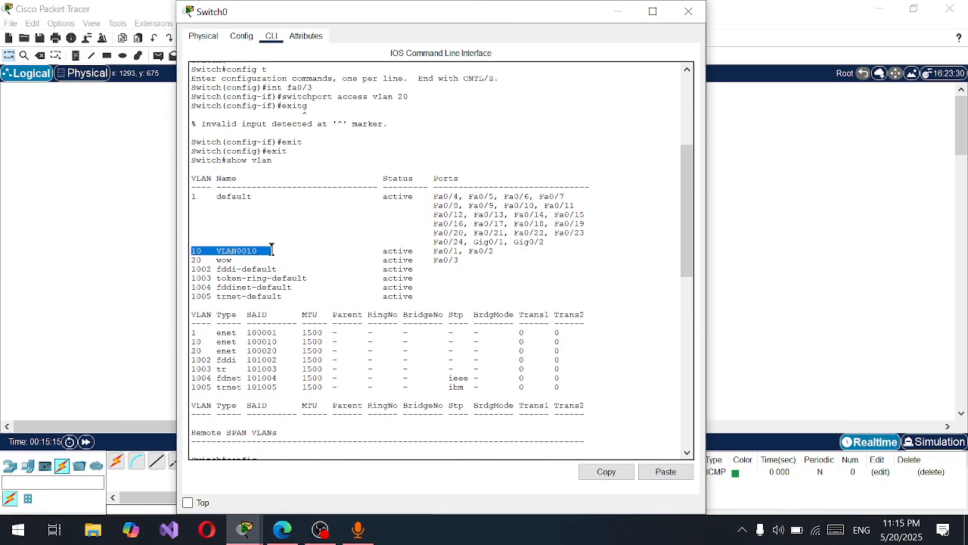
pyautogui.moveTo(193, 257); pyautogui.dragTo(233, 261)
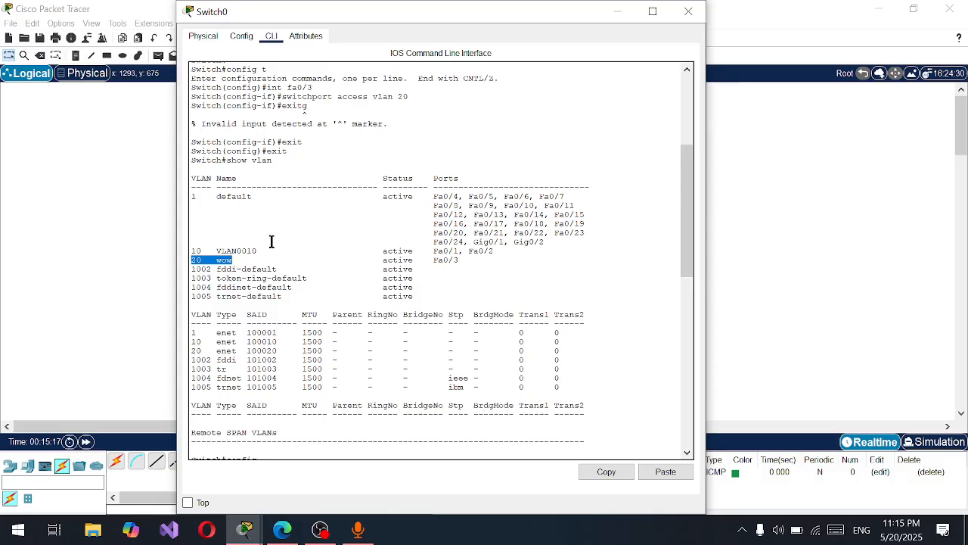
pyautogui.click(191, 255)
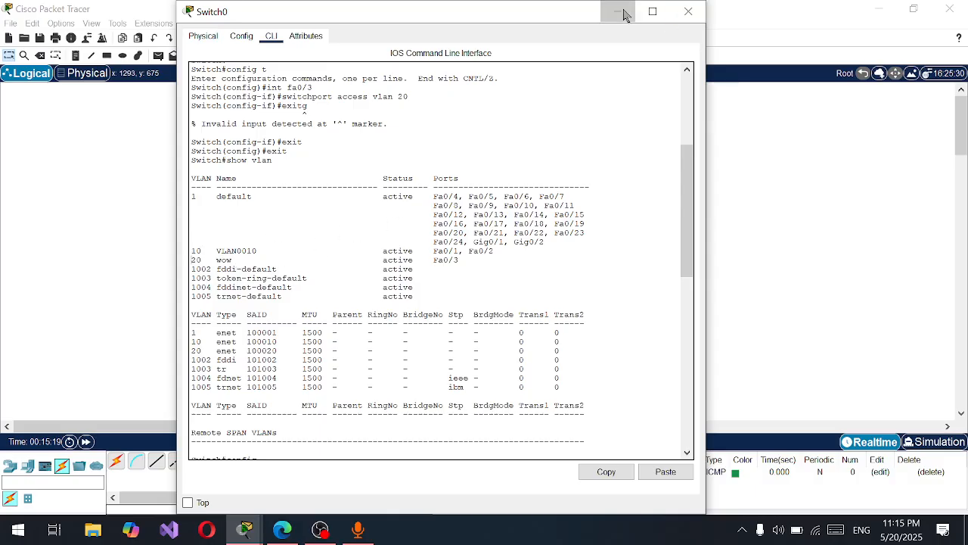
pyautogui.click(681, 17)
# Return to Router0's command line in a smaller window and enter subinterface configuration with int fa 0/0.2
pyautogui.moveTo(245, 530)
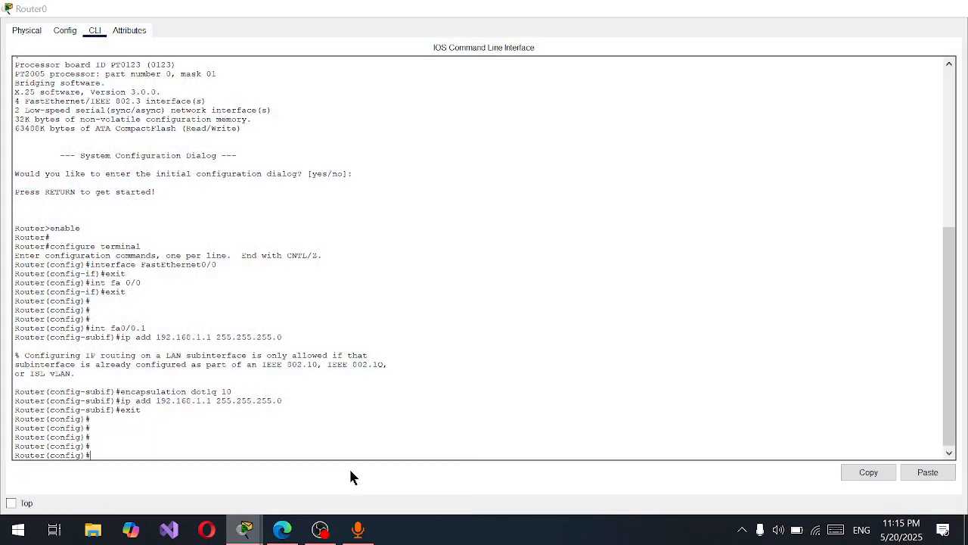
pyautogui.click(348, 467)
pyautogui.scroll(-3, 429, 348)
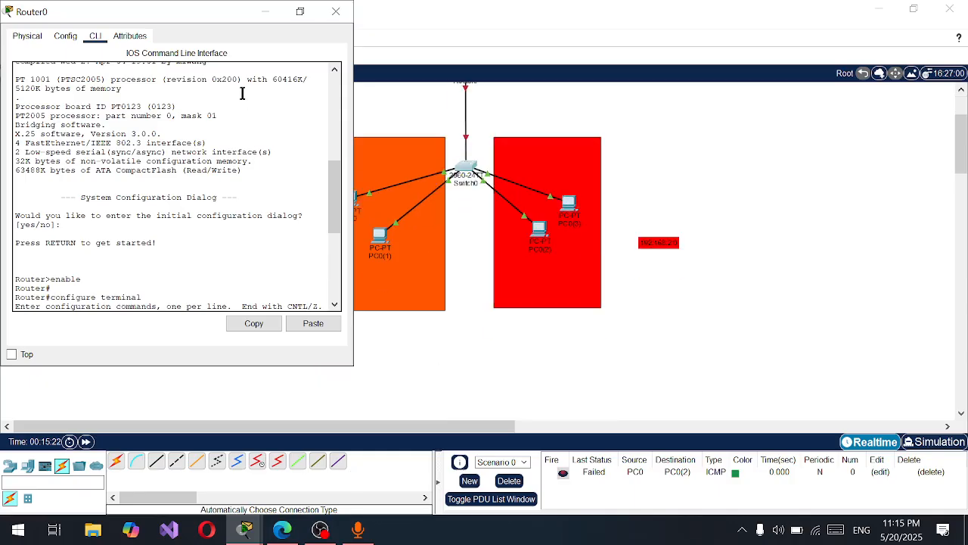
pyautogui.click(299, 11)
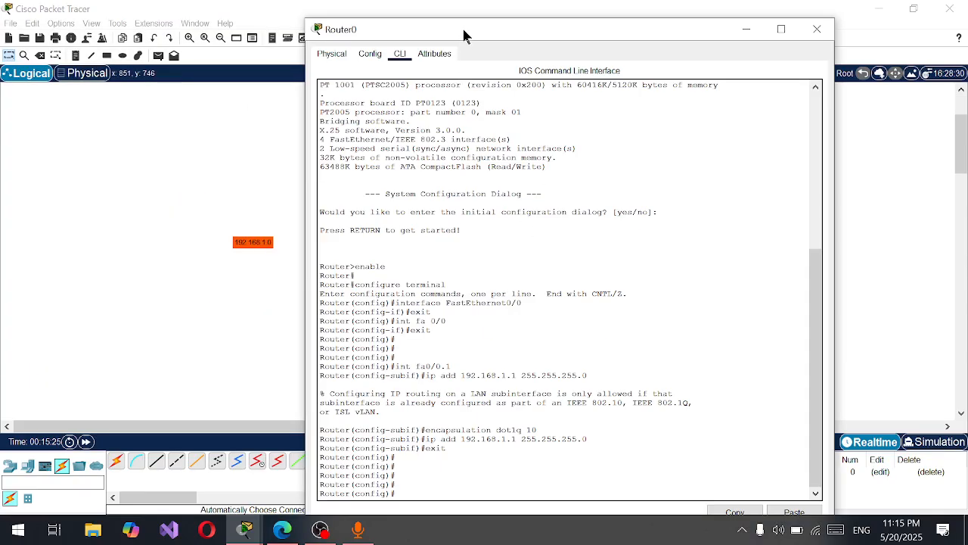
pyautogui.moveTo(464, 30); pyautogui.dragTo(426, 13)
pyautogui.click(418, 469)
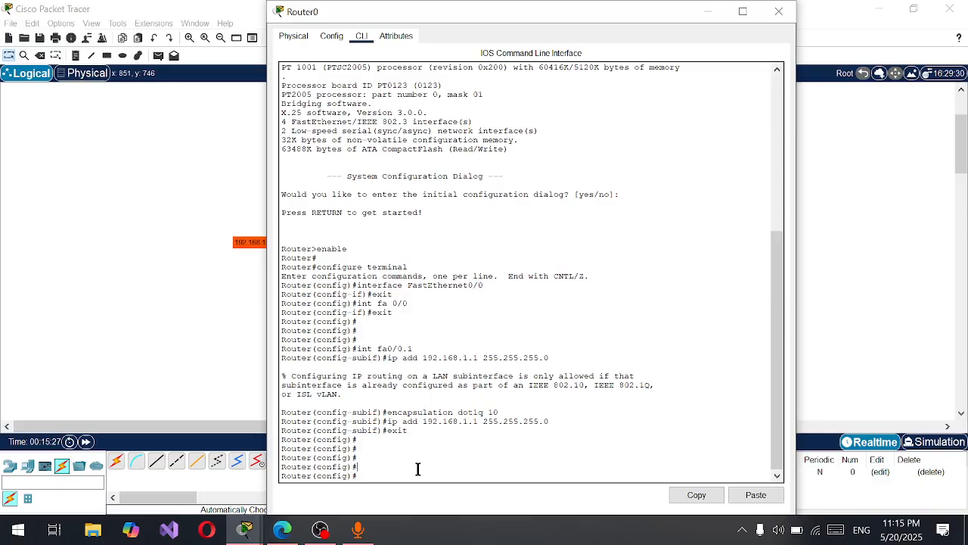
pyautogui.press('Return')
pyautogui.press('Return')
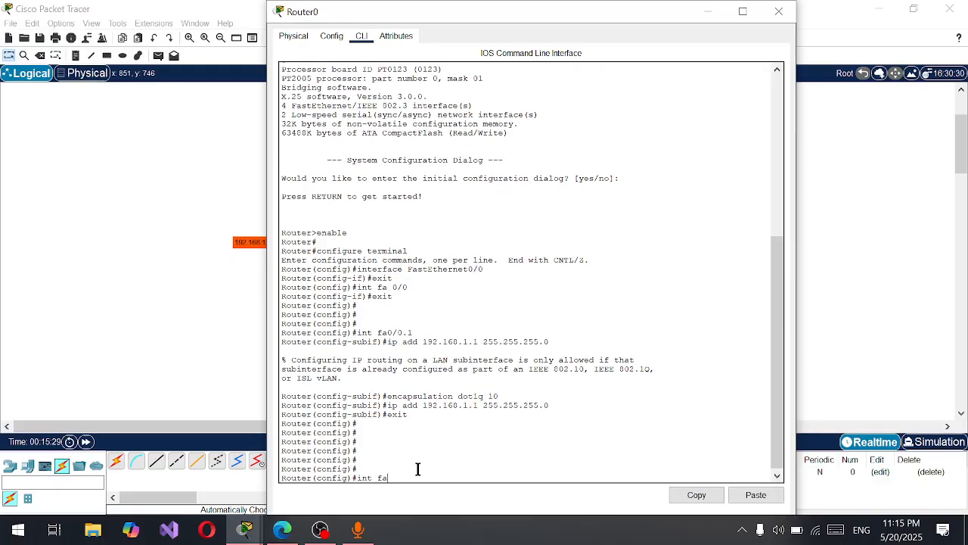
pyautogui.write('int fa 0/0.2')
pyautogui.press('Return')
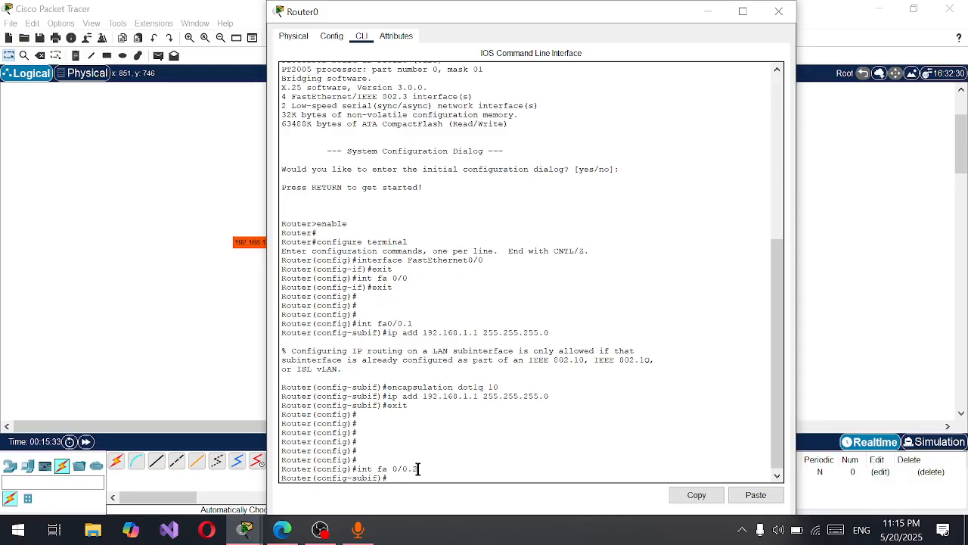
# Set encapsulation dot1q 20 on subinterface fa 0/0.2
pyautogui.write('encapsulationn')
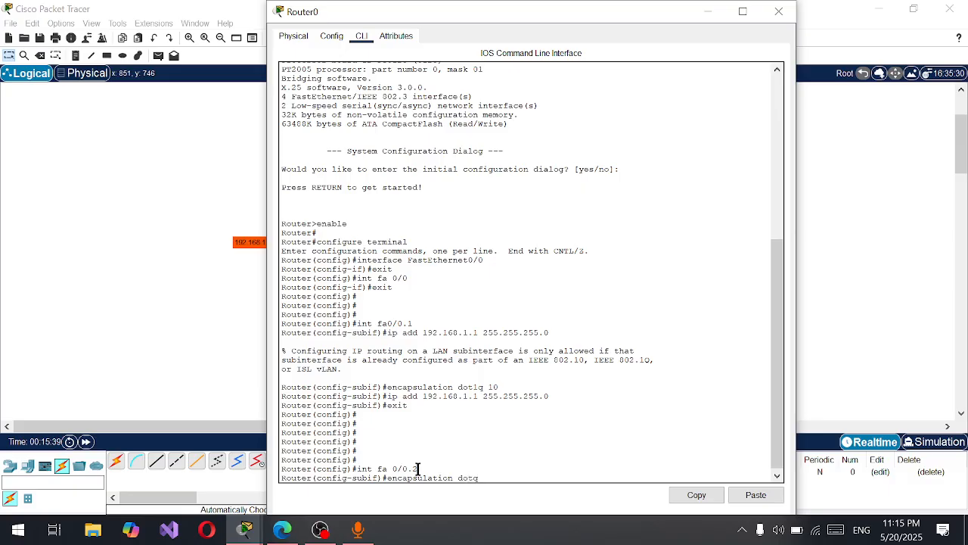
pyautogui.write('q 20')
pyautogui.press('Return')
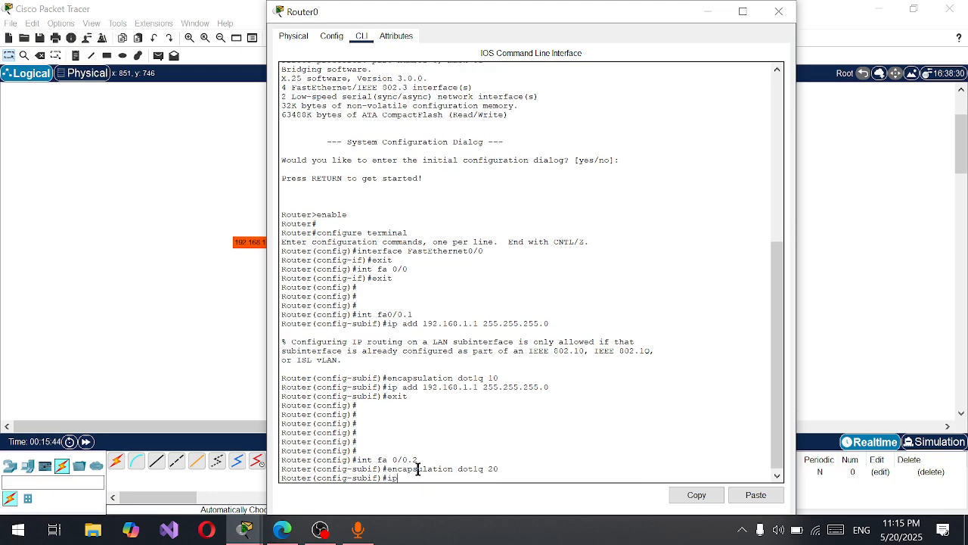
# Assign IP address 192.168.2.1 with mask 255.255.255.0 to subinterface fa 0/0.2 and exit its configuration
pyautogui.write('ip add 192.168.2.1. 255.255.255.0')
pyautogui.press('Return')
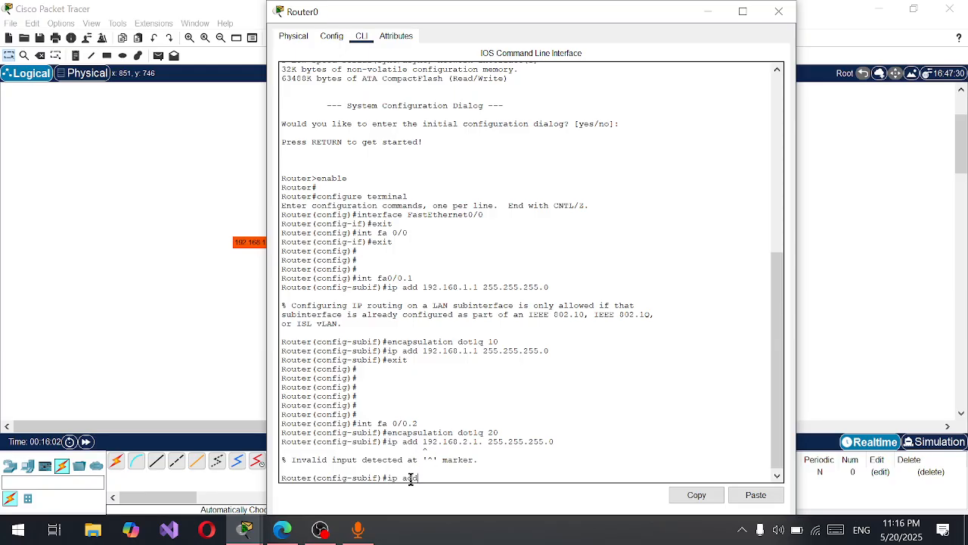
pyautogui.write('192.168.2.1 255.255.255.0')
pyautogui.press('Return')
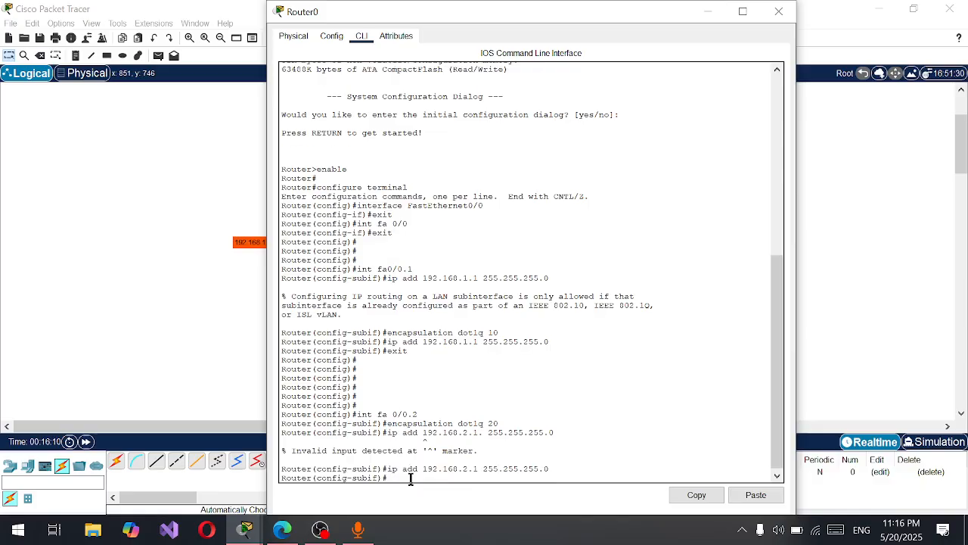
pyautogui.write('exit')
pyautogui.press('Return')
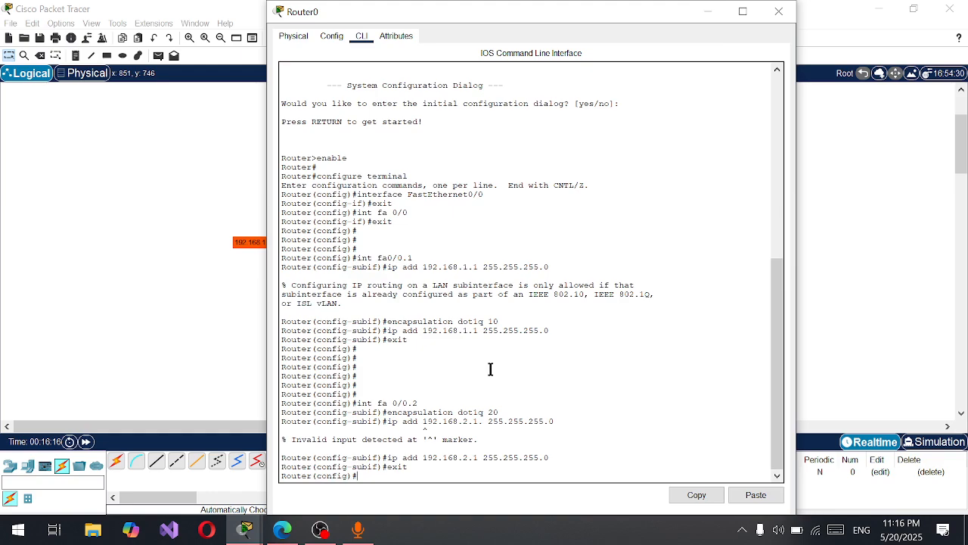
# Enter configuration of interface fa 0/0 in Router0's command line and enable it with no shut
pyautogui.click(331, 39)
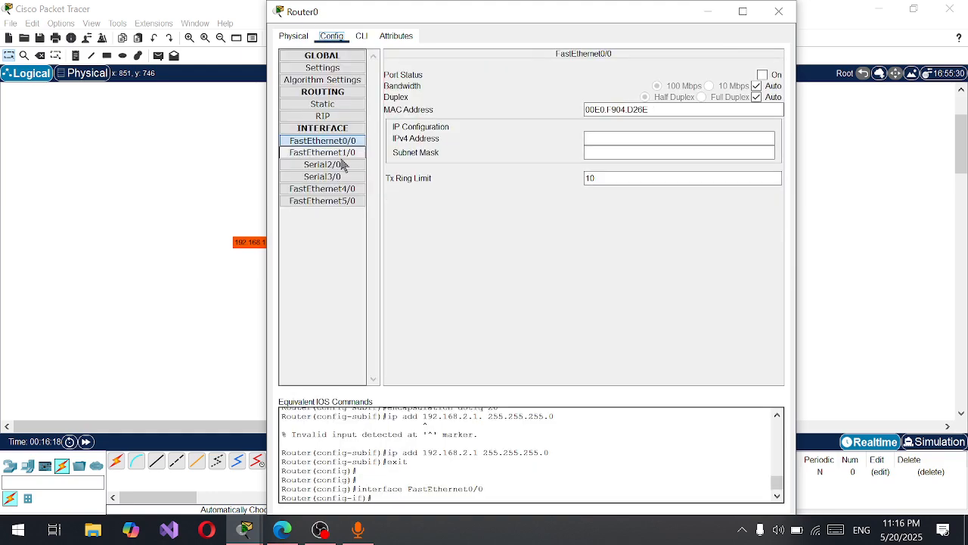
pyautogui.click(409, 40)
pyautogui.click(361, 36)
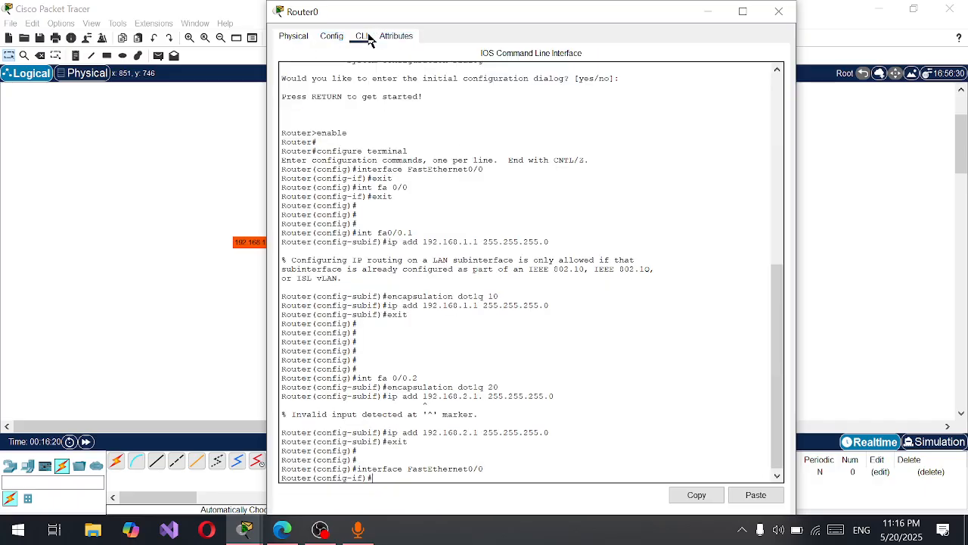
pyautogui.scroll(2, 529, 451)
pyautogui.scroll(-3, 529, 452)
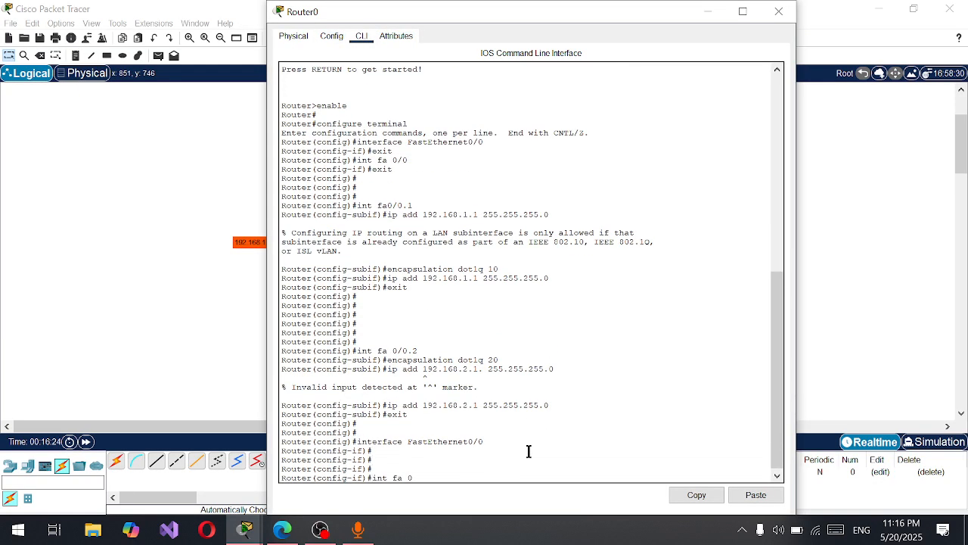
pyautogui.write('int fa 0/0')
pyautogui.press('Return')
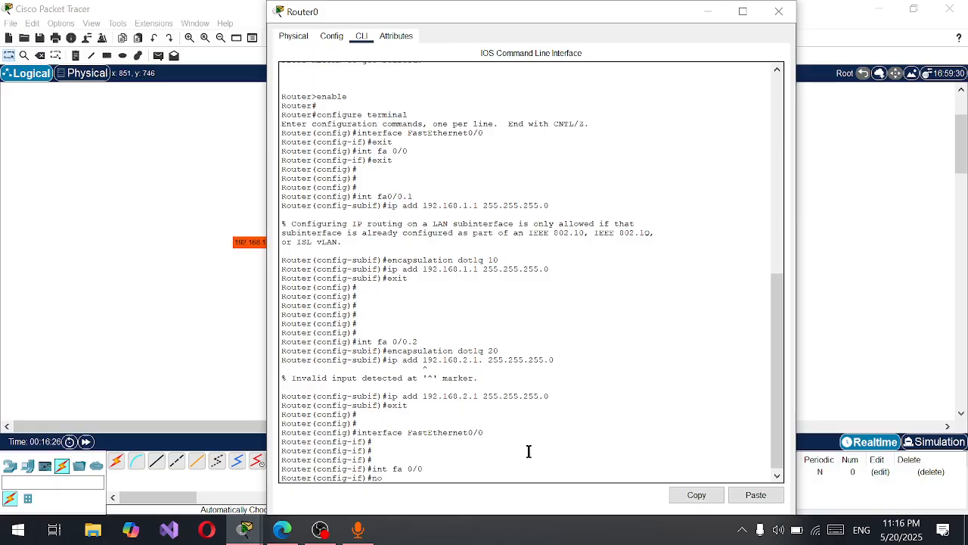
pyautogui.write('no shut')
pyautogui.press('Return')
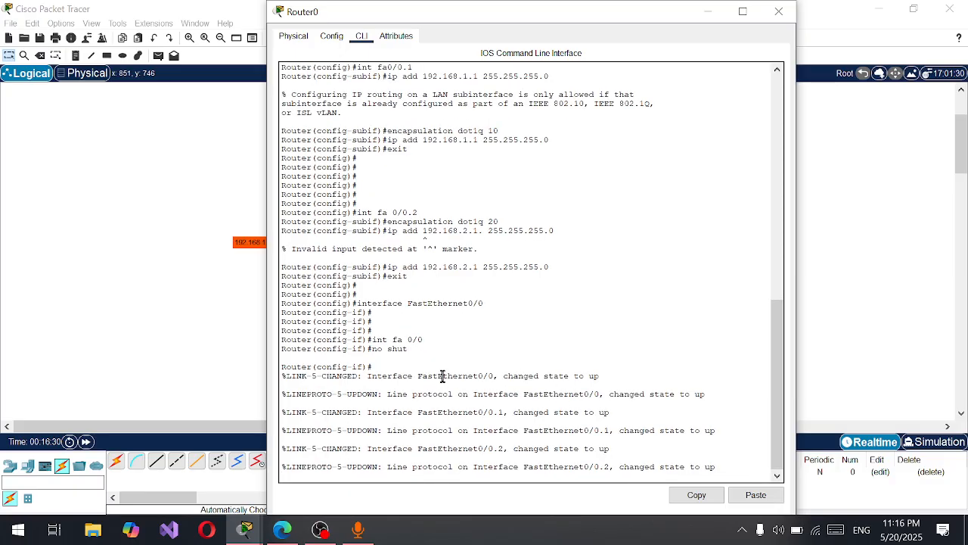
# Examine the link messages for FastEthernet0/0 and its subinterfaces 0/0.1 and 0/0.2, and close Router0's window
pyautogui.moveTo(601, 376); pyautogui.dragTo(271, 370)
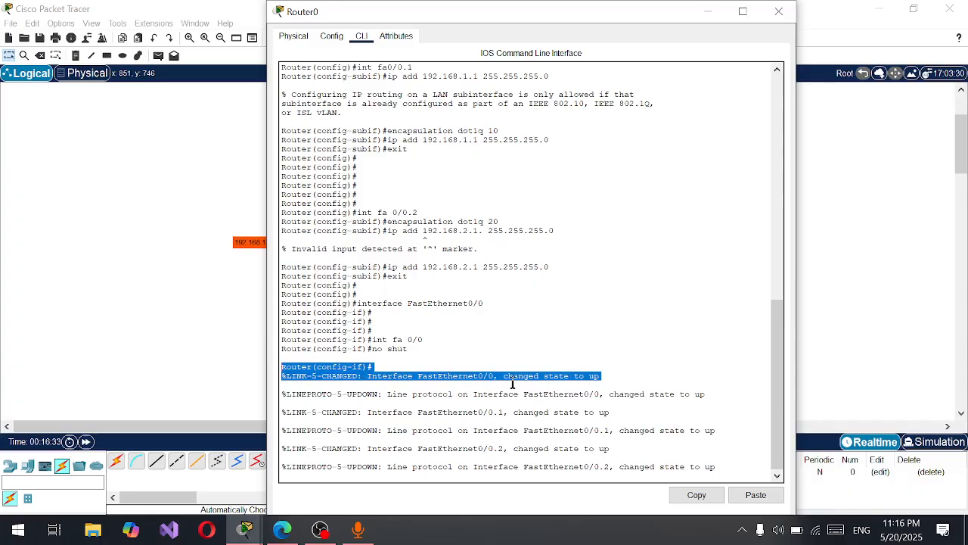
pyautogui.moveTo(283, 412); pyautogui.dragTo(614, 409)
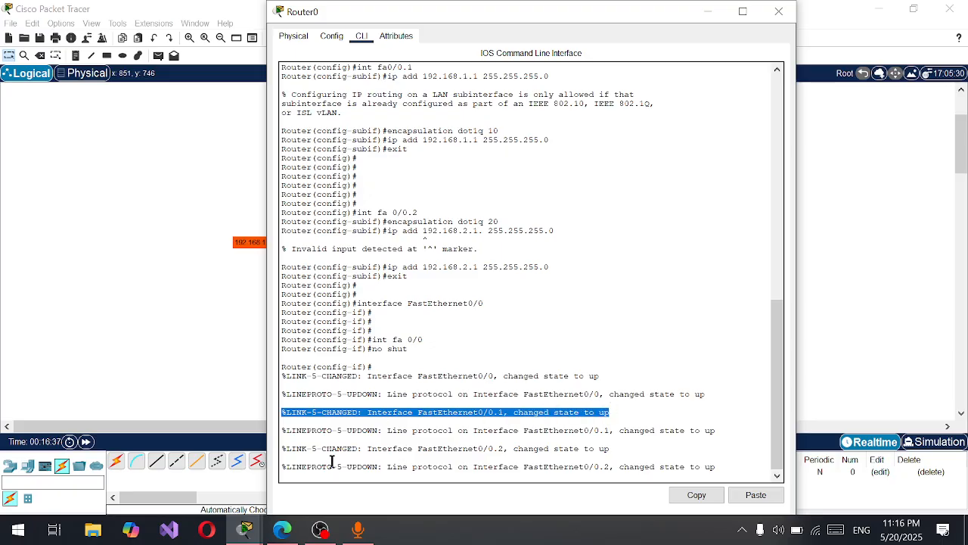
pyautogui.click(313, 449)
pyautogui.moveTo(313, 449); pyautogui.dragTo(659, 447)
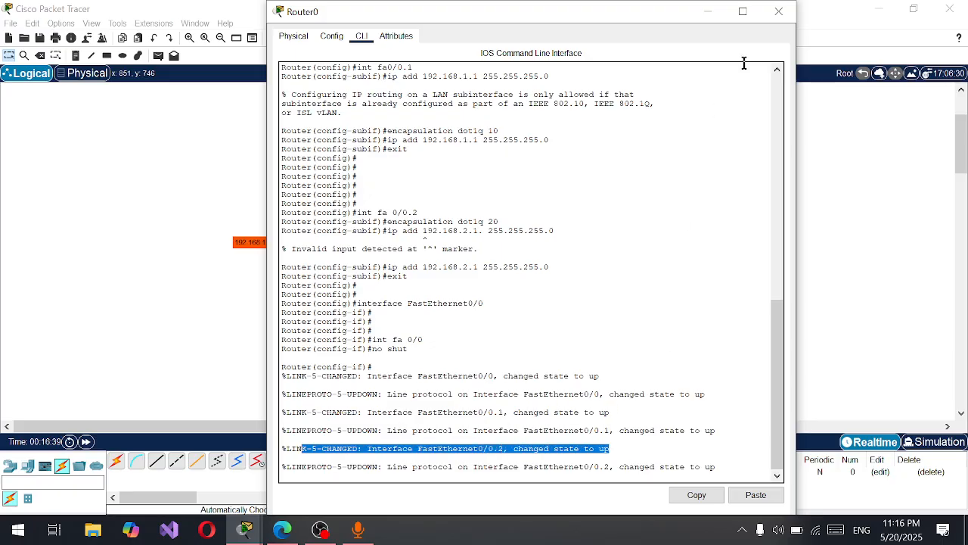
pyautogui.click(779, 11)
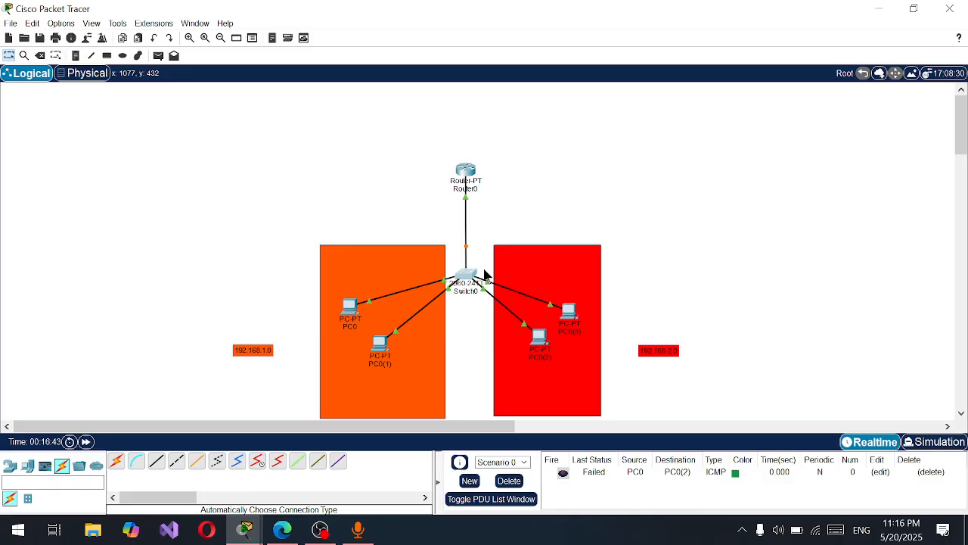
# Send a simple PDU from PC0 in the 192.168.1.0 network to PC0(3) in the 192.168.2.0 network
pyautogui.click(159, 55)
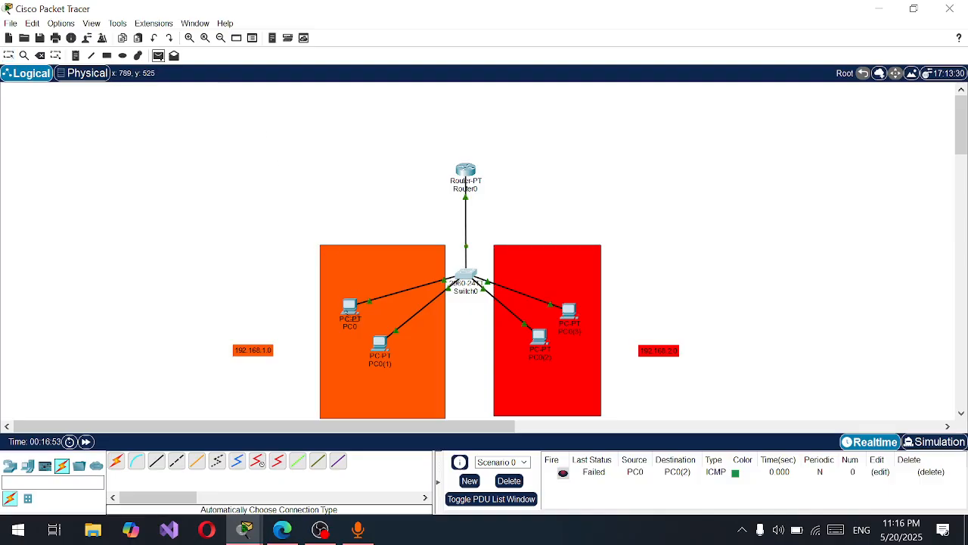
pyautogui.click(353, 307)
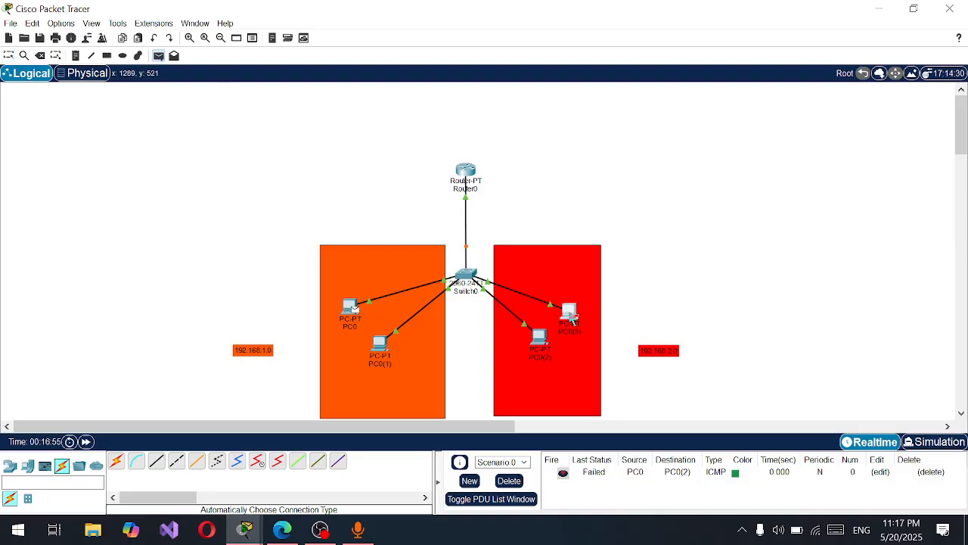
pyautogui.click(569, 310)
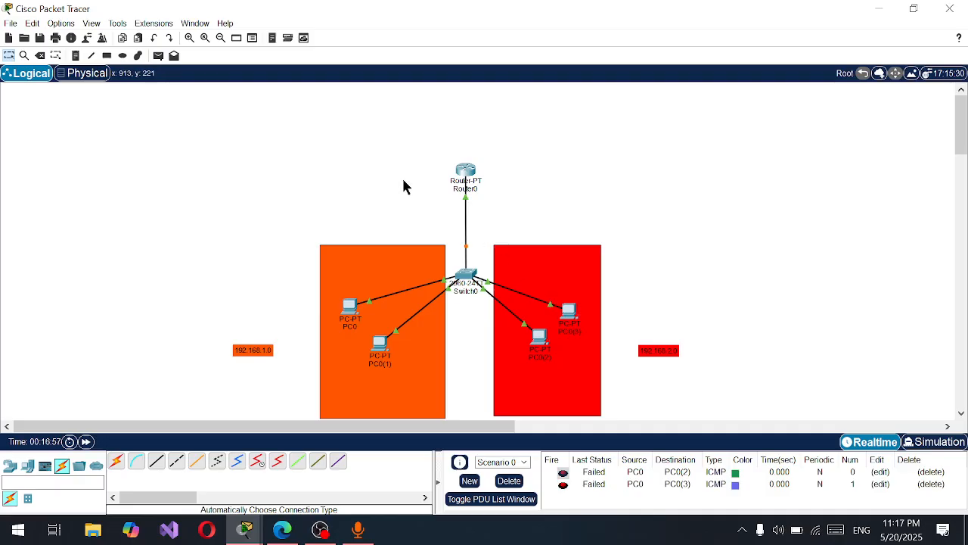
# Fire the ICMP tests from PC0 to PC0(3) and from PC0 to PC0(2) again
pyautogui.click(562, 485)
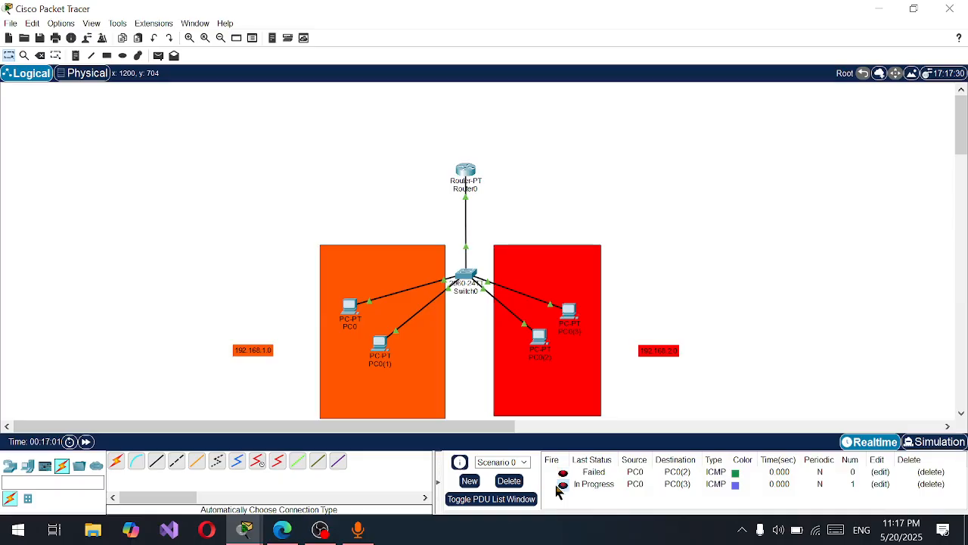
pyautogui.click(563, 484)
pyautogui.click(563, 472)
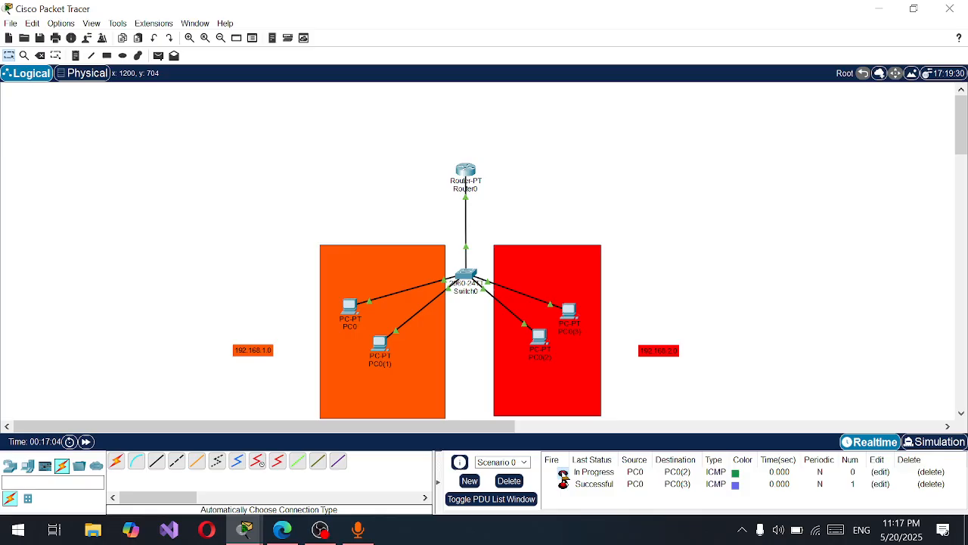
pyautogui.click(562, 472)
# Review the command-line history of Router0 and Switch0, and minimize each window
pyautogui.scroll(-3, 688, 283)
pyautogui.scroll(1, 688, 283)
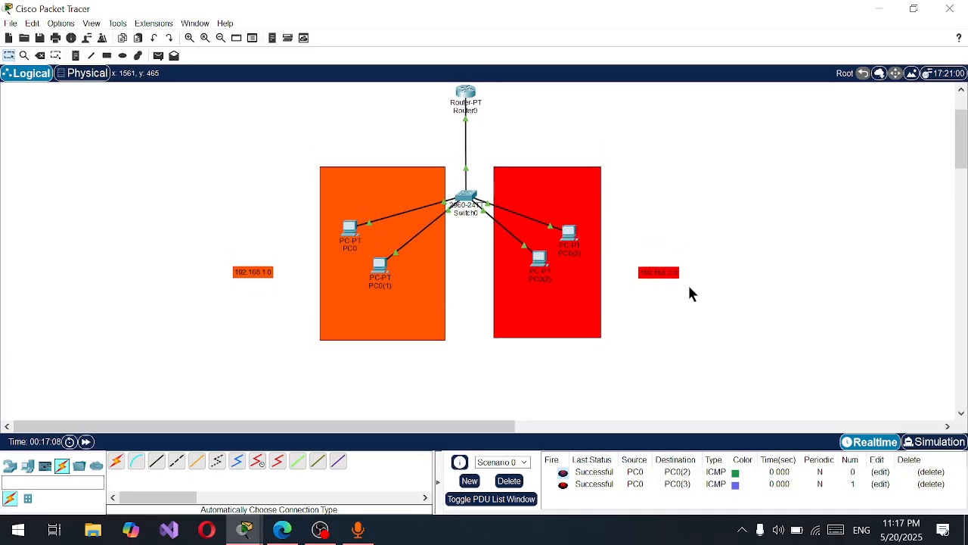
pyautogui.click(465, 108)
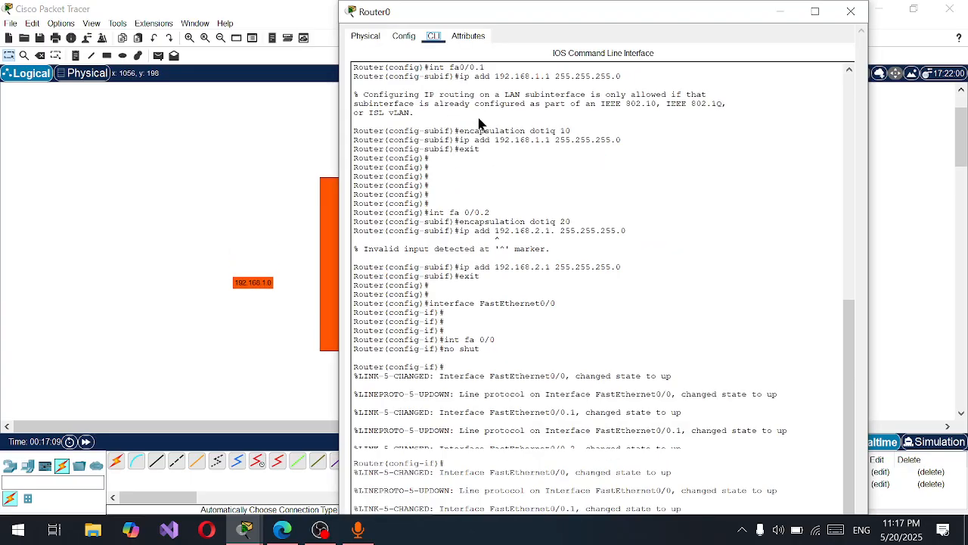
pyautogui.click(781, 11)
pyautogui.scroll(3, 683, 262)
pyautogui.scroll(-2, 668, 309)
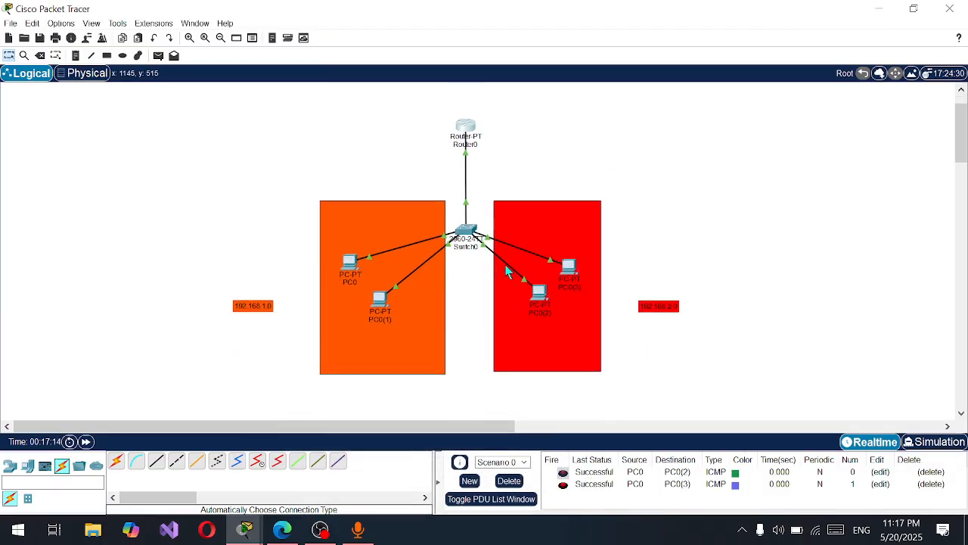
pyautogui.click(460, 230)
pyautogui.click(616, 14)
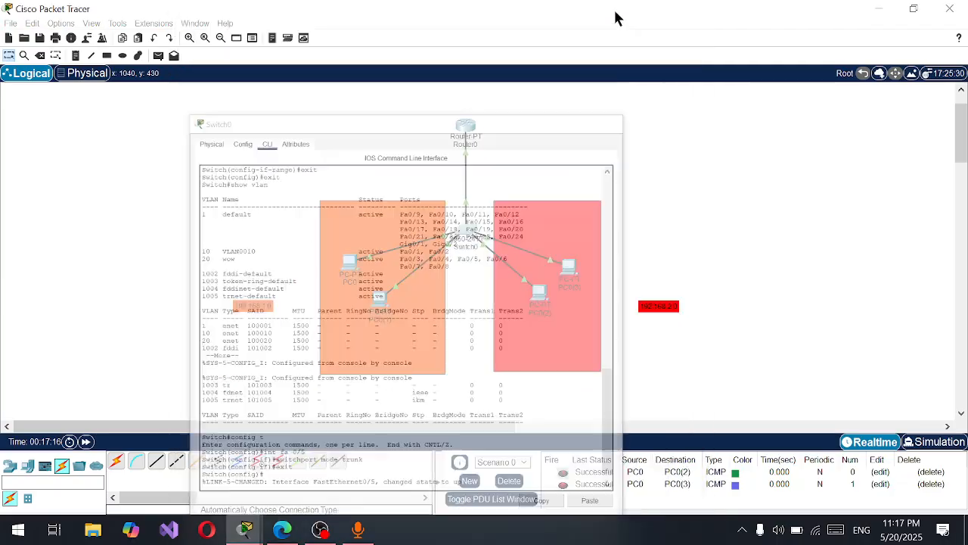
pyautogui.scroll(-3, 553, 261)
pyautogui.scroll(5, 553, 261)
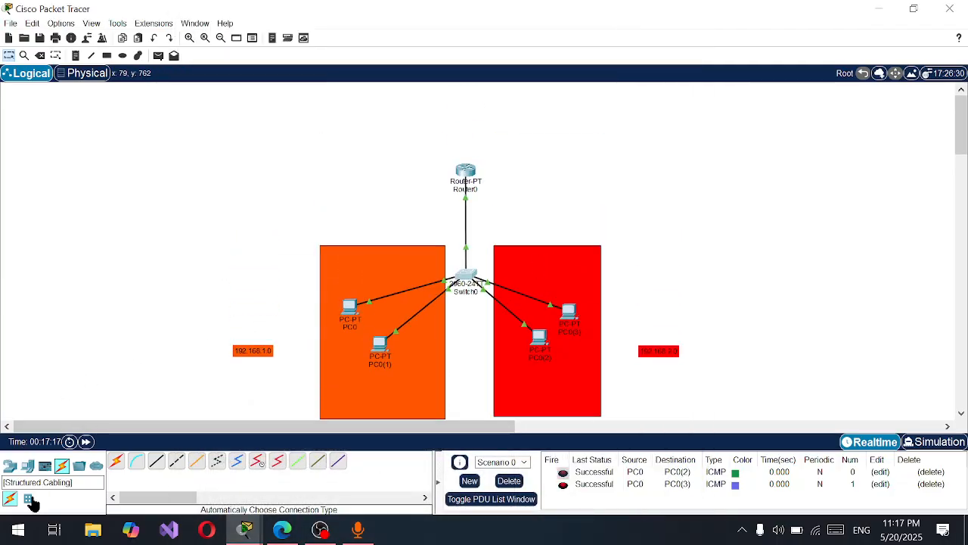
# Add a new PC to the empty workspace area beside the red VLAN rectangle, above the 192.168.2.0 label
pyautogui.click(29, 464)
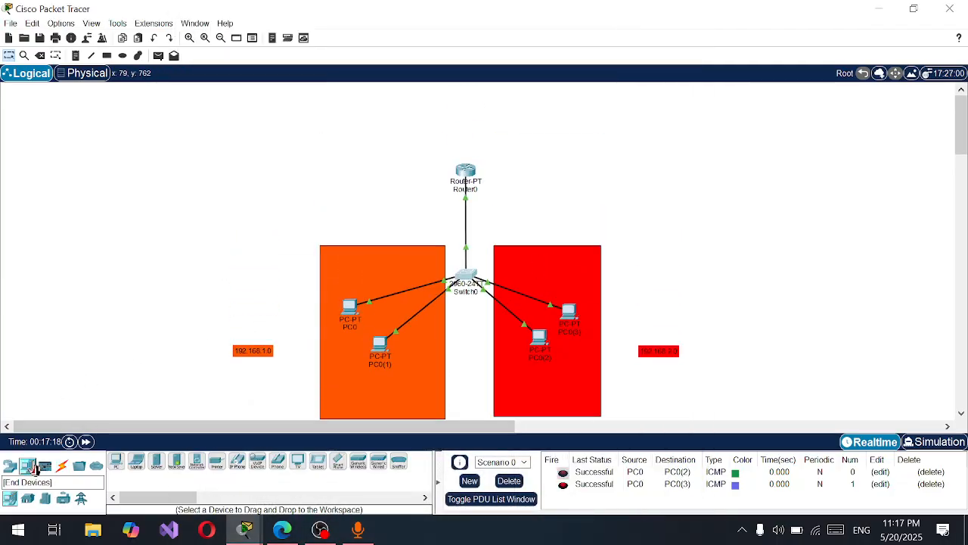
pyautogui.click(118, 461)
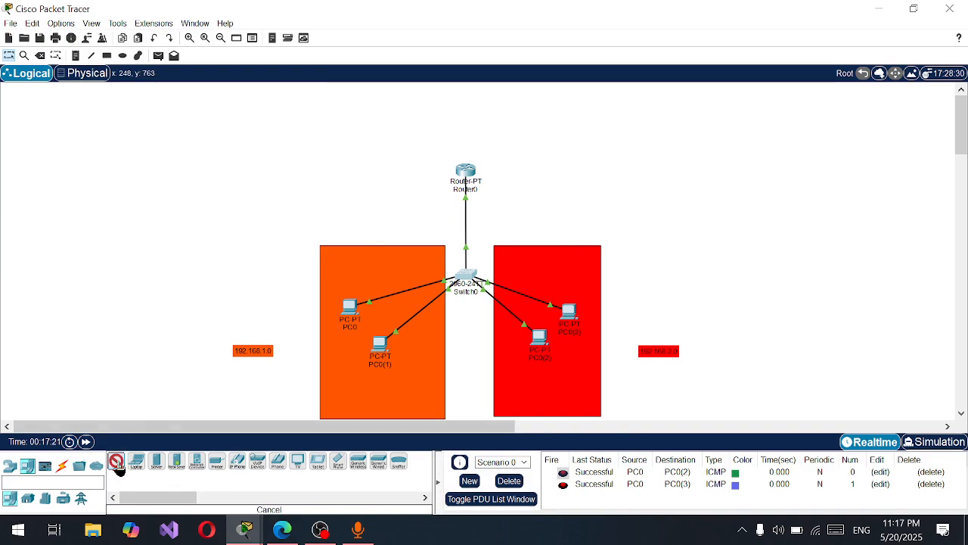
pyautogui.click(675, 278)
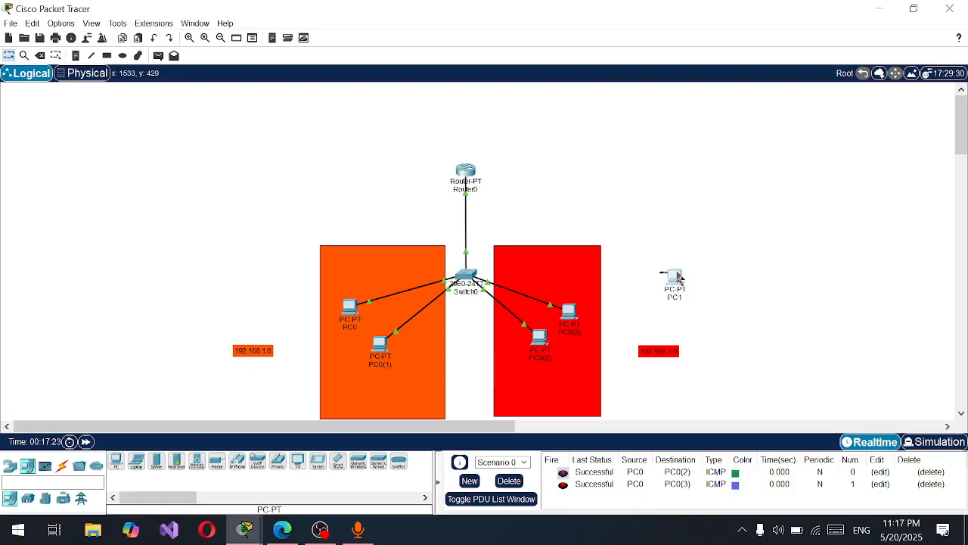
# Set PC1's static IPv4 address to 192.168.3.2 with the default subnet mask 255.255.255.0
pyautogui.click(677, 279)
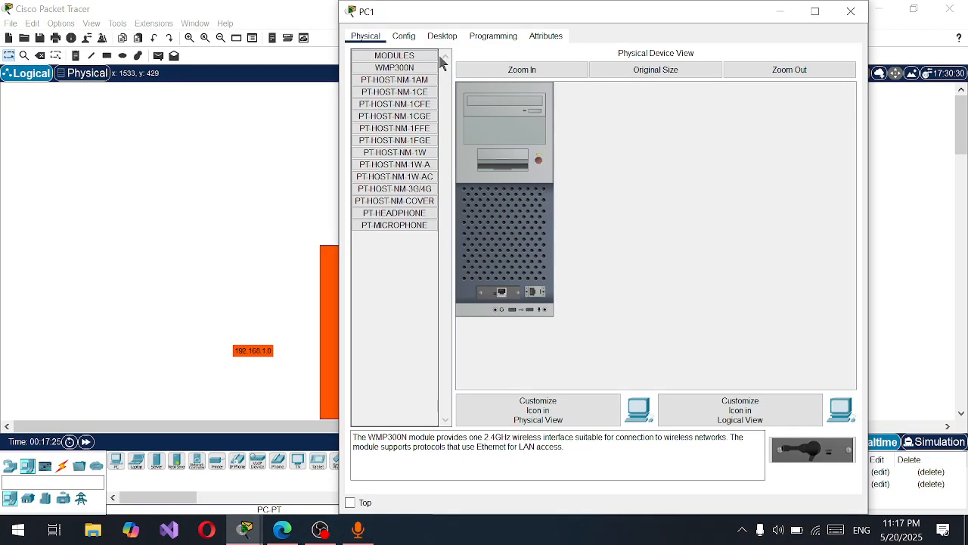
pyautogui.click(442, 37)
pyautogui.click(405, 110)
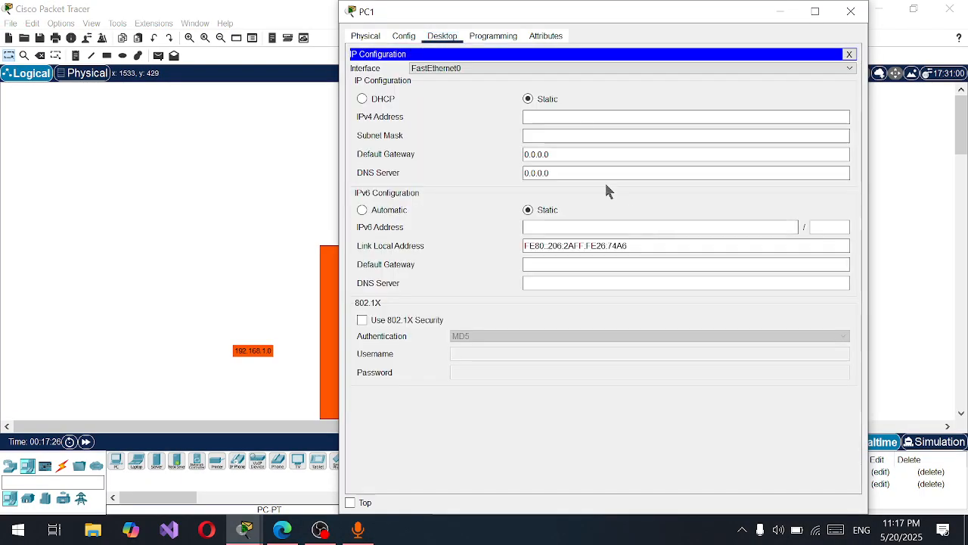
pyautogui.click(578, 118)
pyautogui.write('192.168')
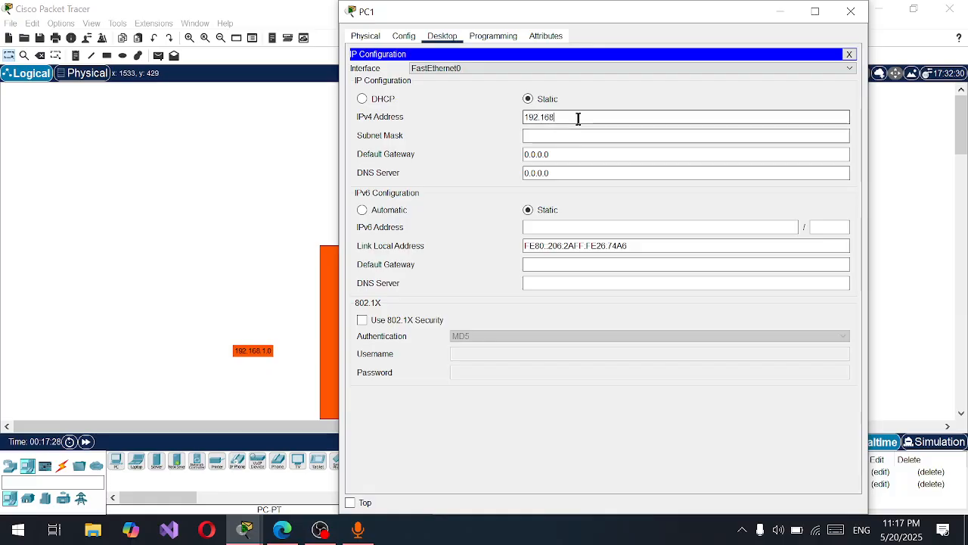
pyautogui.write('.3')
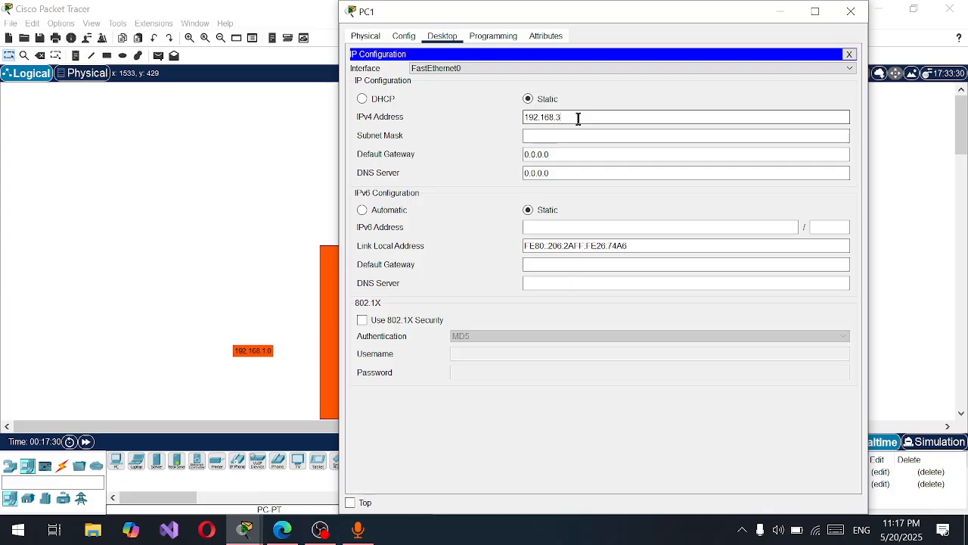
pyautogui.write('.2')
pyautogui.moveTo(578, 118); pyautogui.dragTo(504, 105)
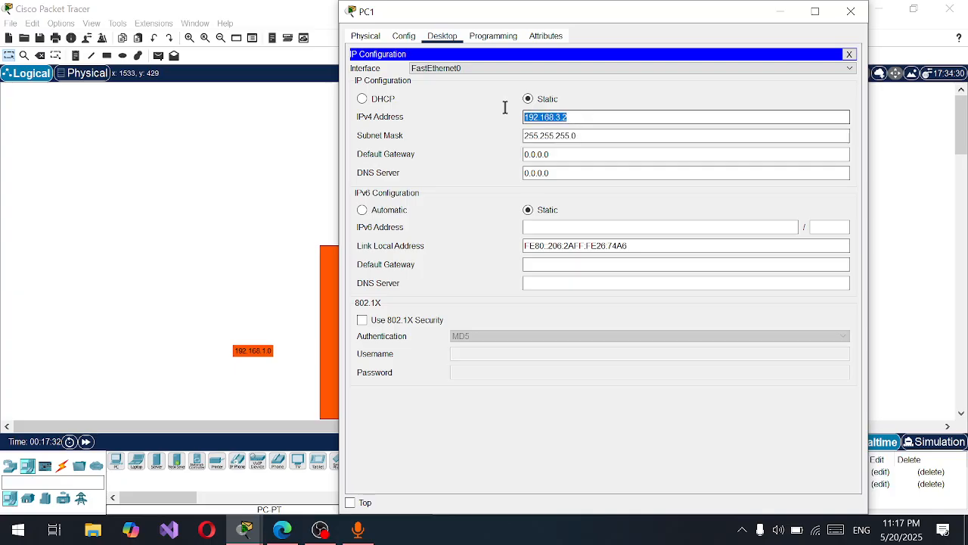
pyautogui.press('Tab')
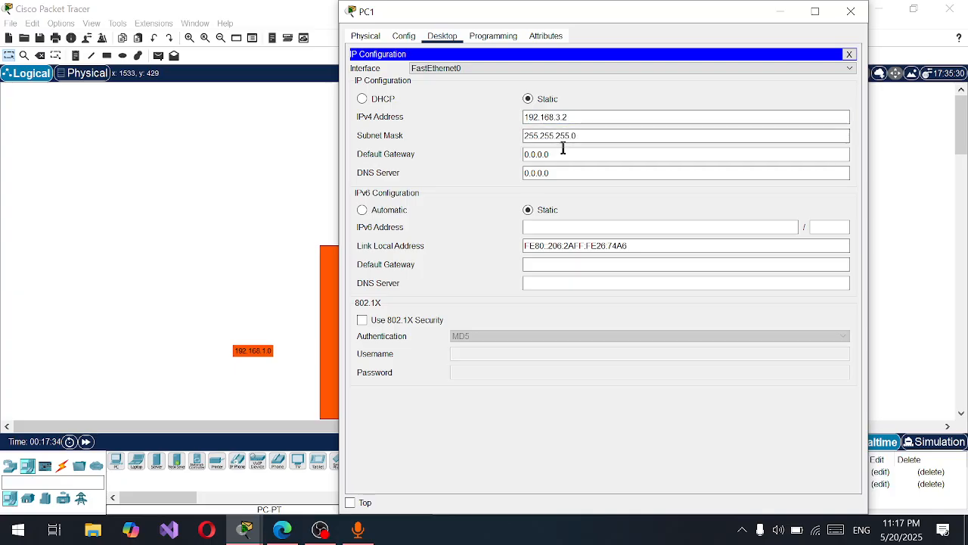
# Set PC1's default gateway to 192.168.3.1 and close its configuration window
pyautogui.press('Tab')
pyautogui.write('192.168.3.1')
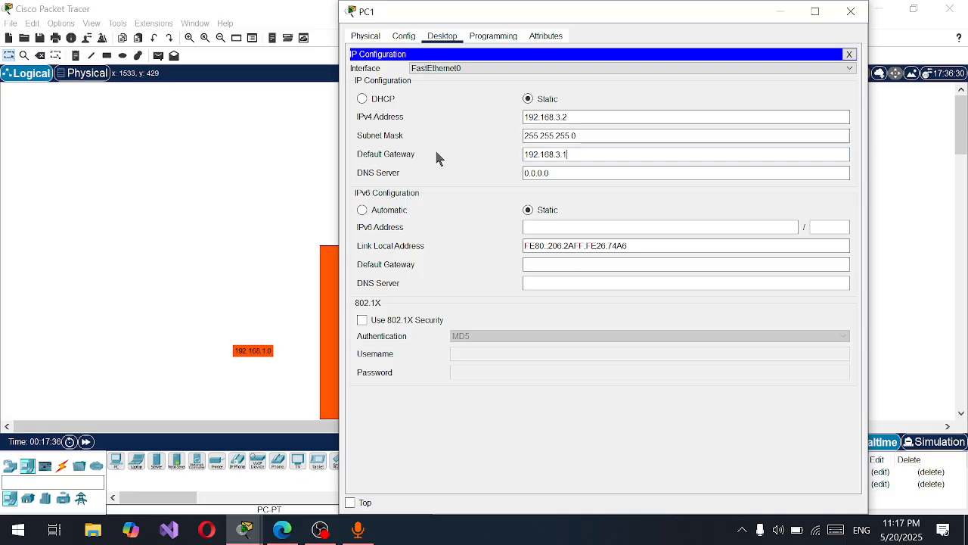
pyautogui.click(836, 11)
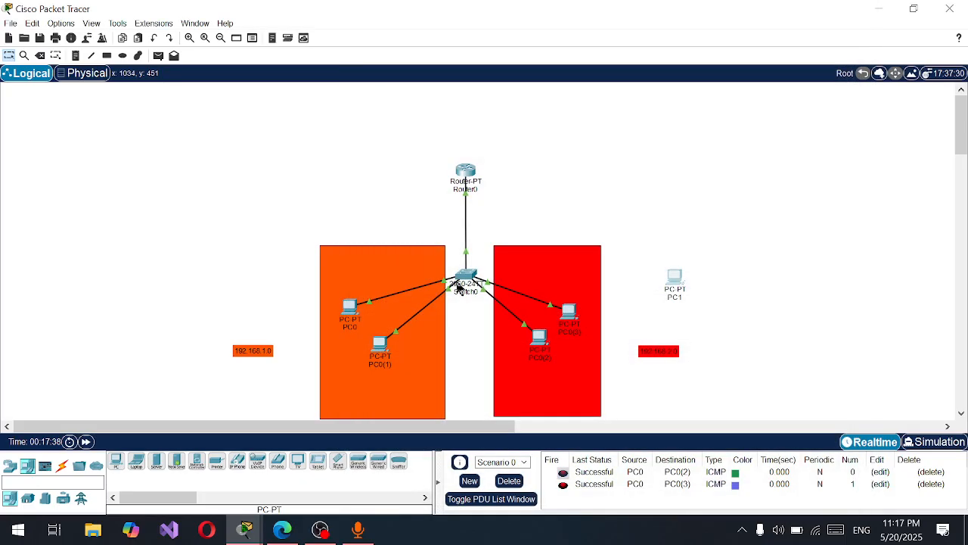
# Connect PC1 to Switch0 with an automatically chosen cable type
pyautogui.click(469, 274)
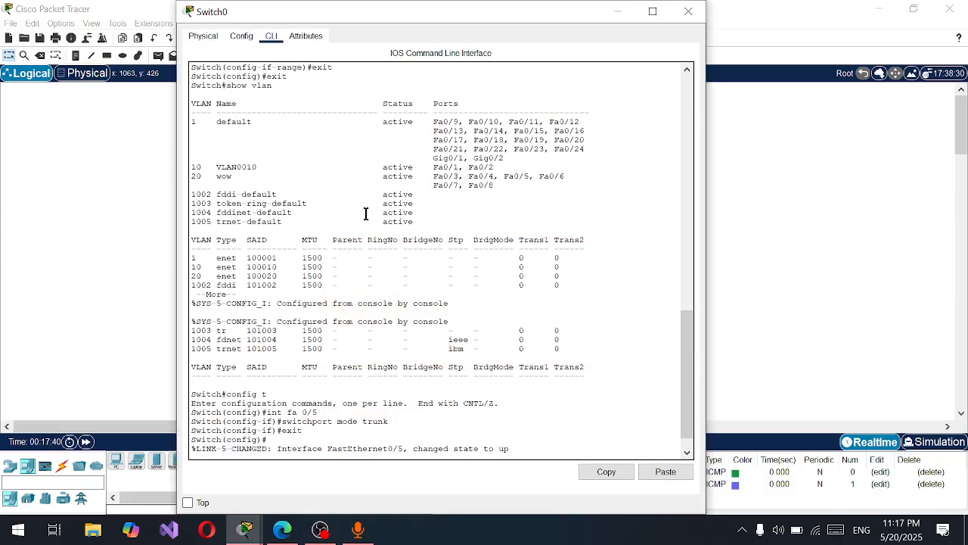
pyautogui.click(619, 12)
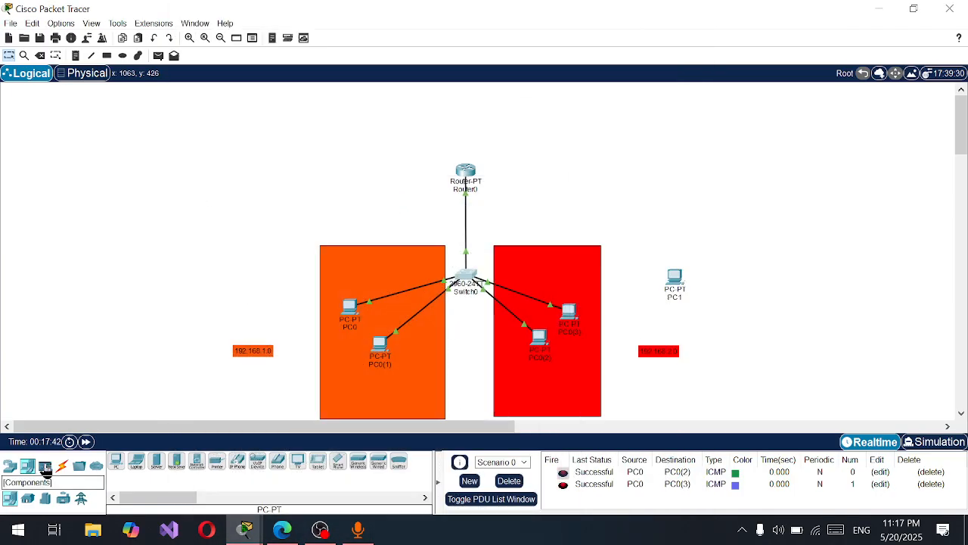
pyautogui.click(62, 466)
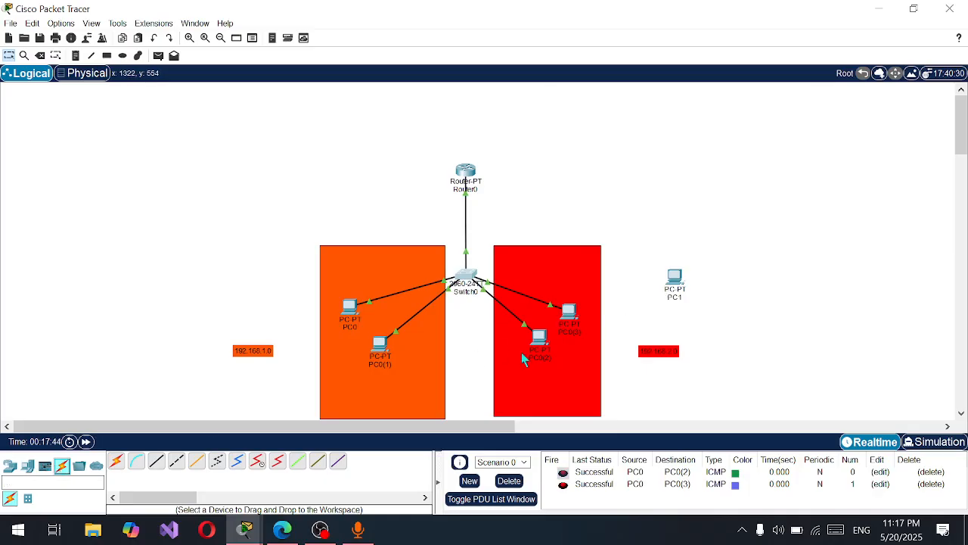
pyautogui.click(116, 461)
pyautogui.click(669, 276)
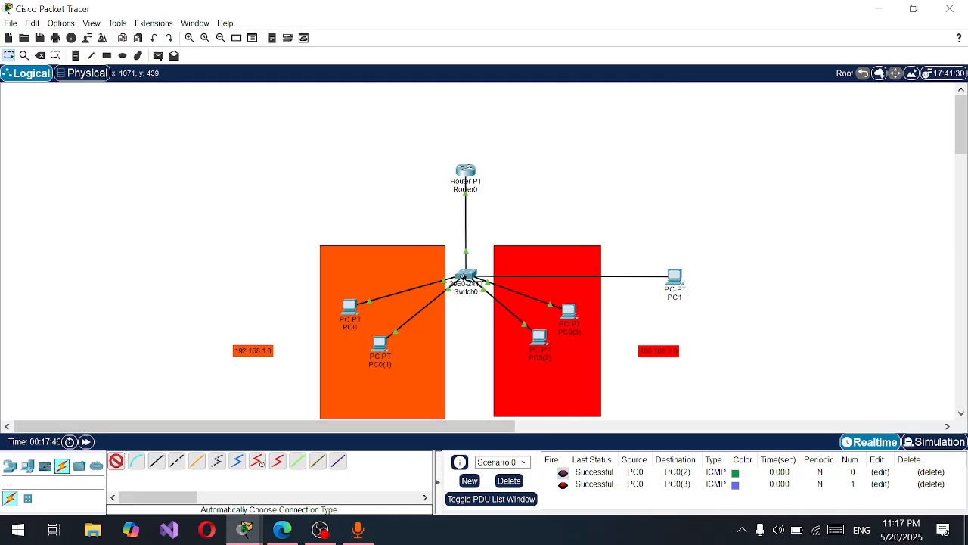
pyautogui.click(466, 275)
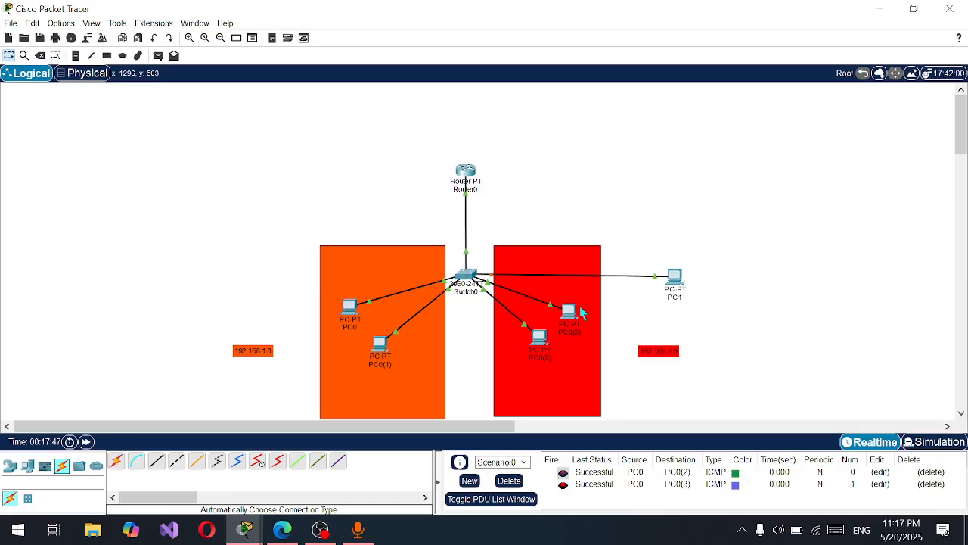
# Create VLAN 30 on Switch0, name it yes, and return to global configuration mode
pyautogui.click(460, 275)
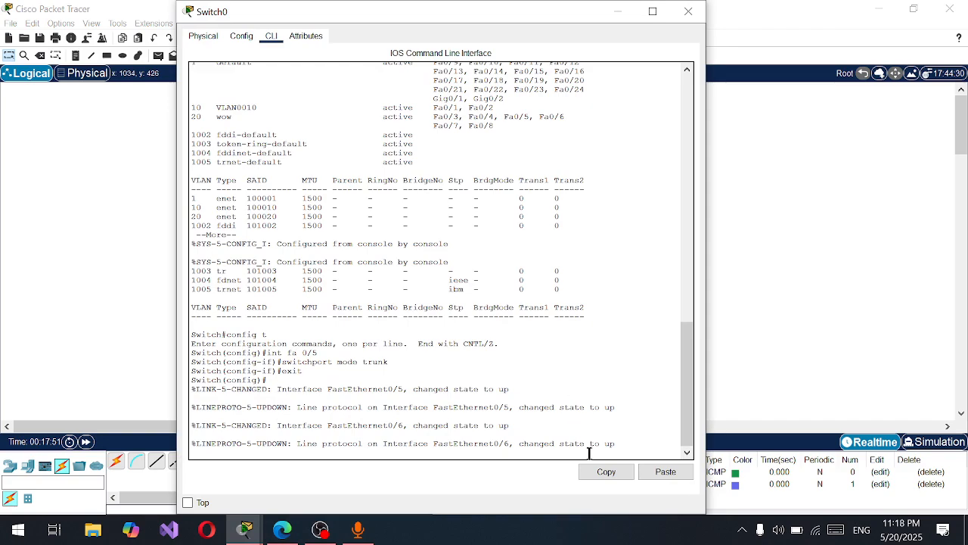
pyautogui.press('Return')
pyautogui.press('Return')
pyautogui.press('Return')
pyautogui.press('Return')
pyautogui.press('Return')
pyautogui.press('Return')
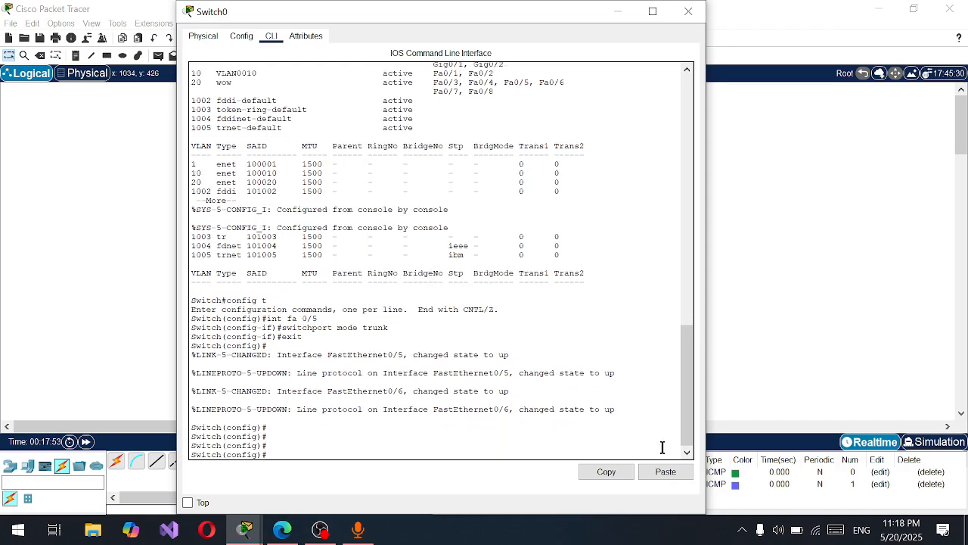
pyautogui.write('vlan')
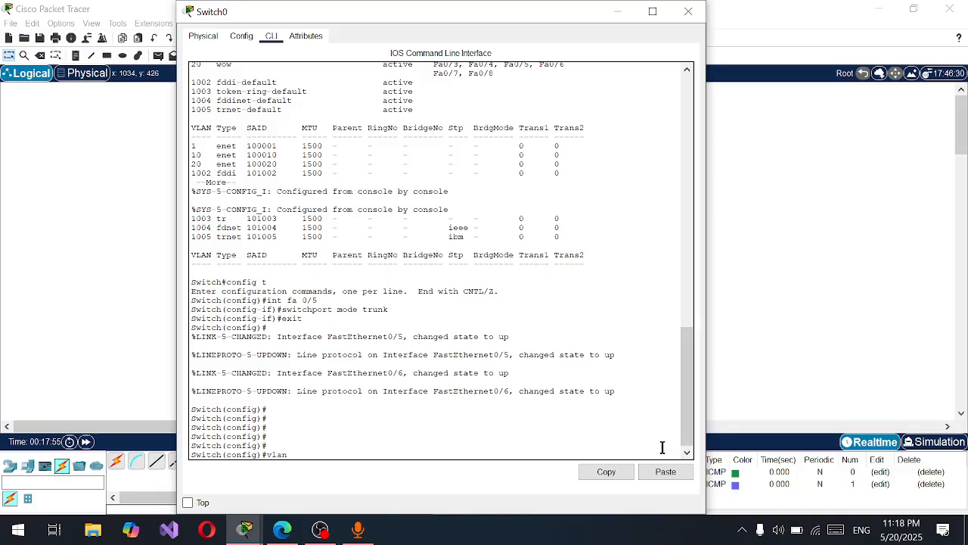
pyautogui.write(' 30')
pyautogui.press('Return')
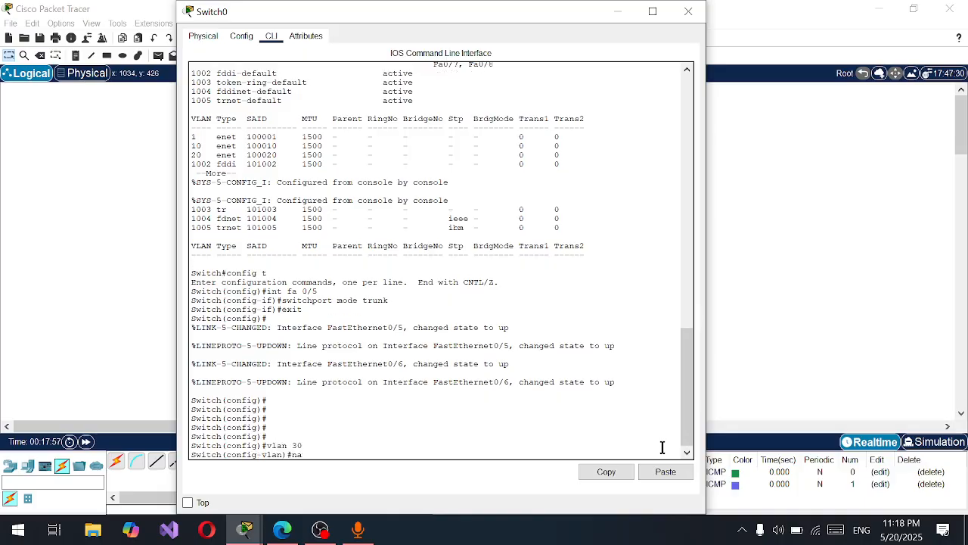
pyautogui.write('name wow')
pyautogui.press('Return')
pyautogui.write('ex')
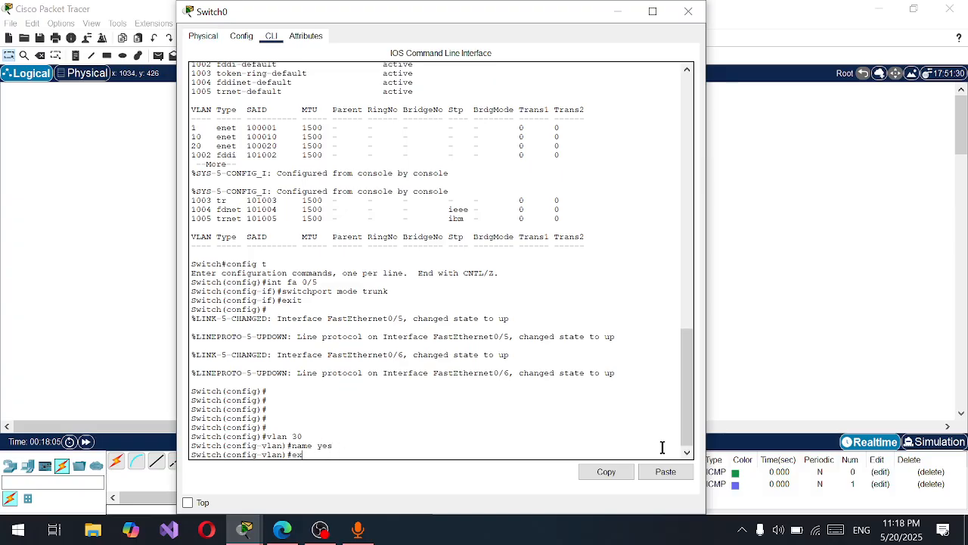
pyautogui.write('it')
pyautogui.press('Return')
# Assign Switch0's interface fa 0/6 to access VLAN 30 and leave configuration mode
pyautogui.write('ig)#int fa')
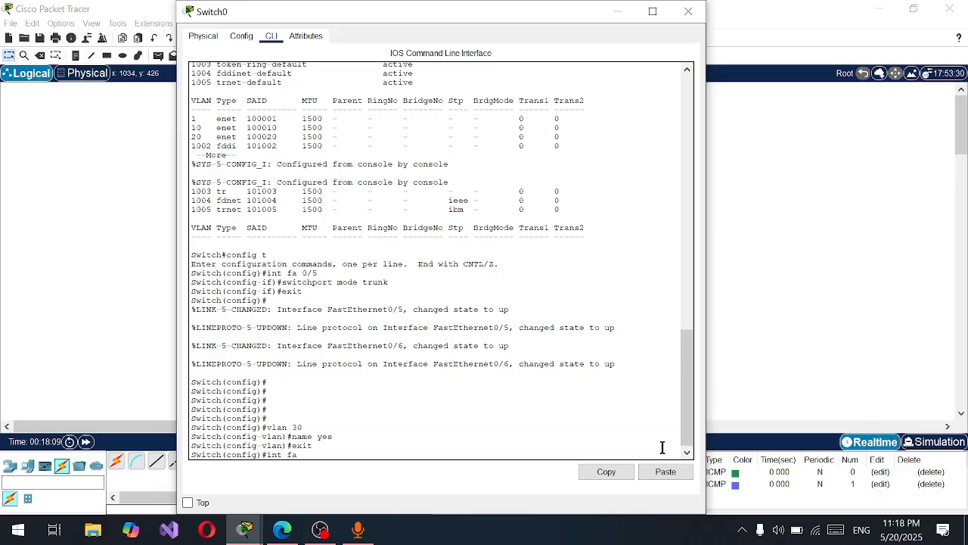
pyautogui.write(' 0/6')
pyautogui.press('Return')
pyautogui.write('switch')
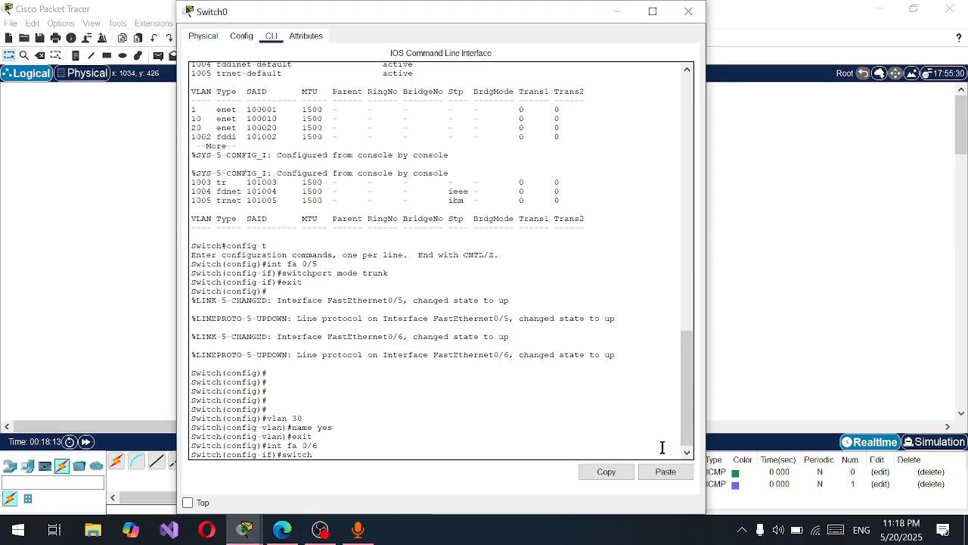
pyautogui.write('port access vlan 30')
pyautogui.press('Return')
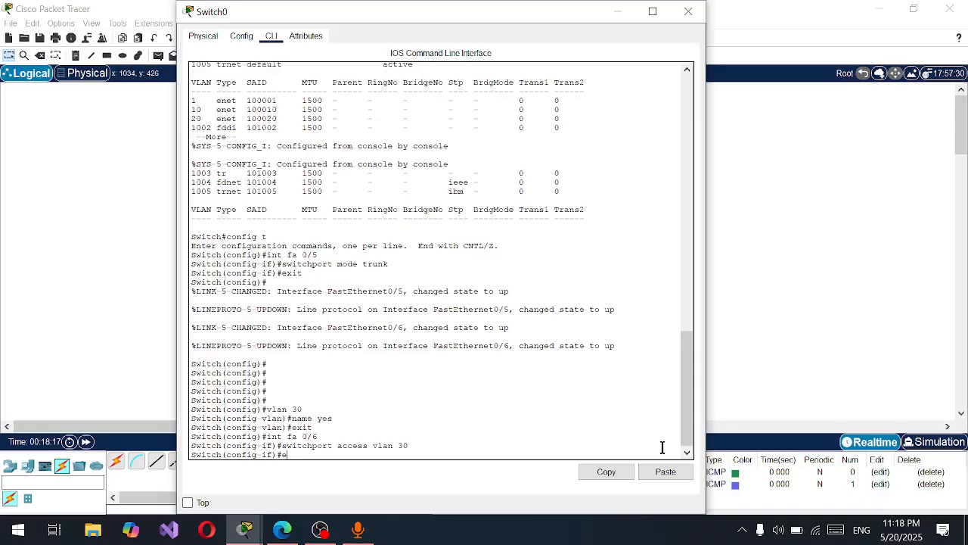
pyautogui.write('exit')
pyautogui.press('Return')
pyautogui.write('exit')
pyautogui.press('Return')
# Show Switch0's VLAN table and check the port assignment of VLAN 30, then minimize the switch window
pyautogui.write('show')
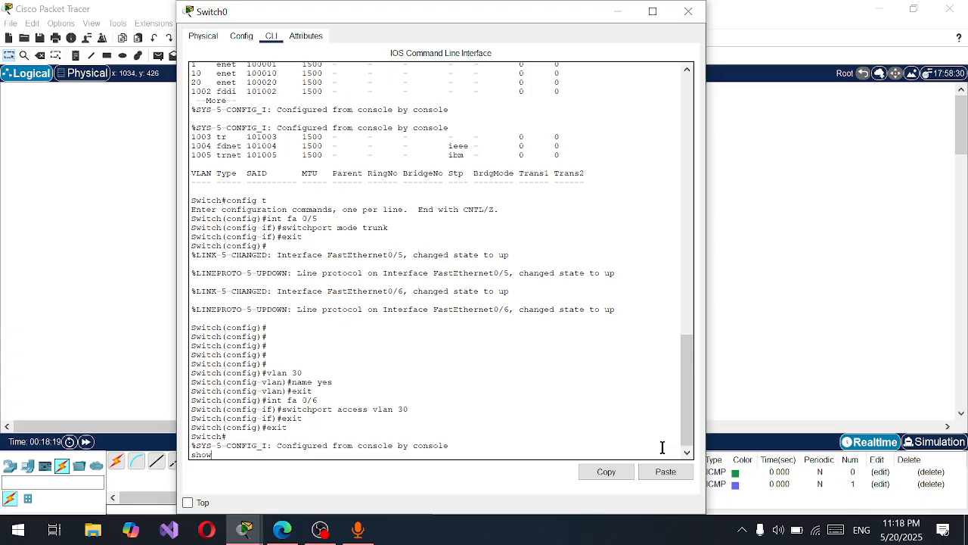
pyautogui.write(' vlan')
pyautogui.press('Return')
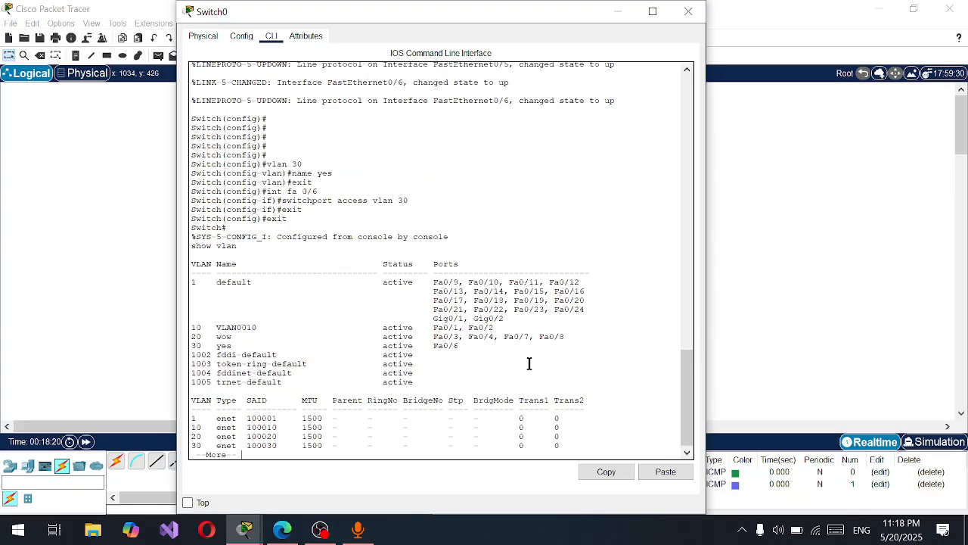
pyautogui.moveTo(190, 345); pyautogui.dragTo(464, 346)
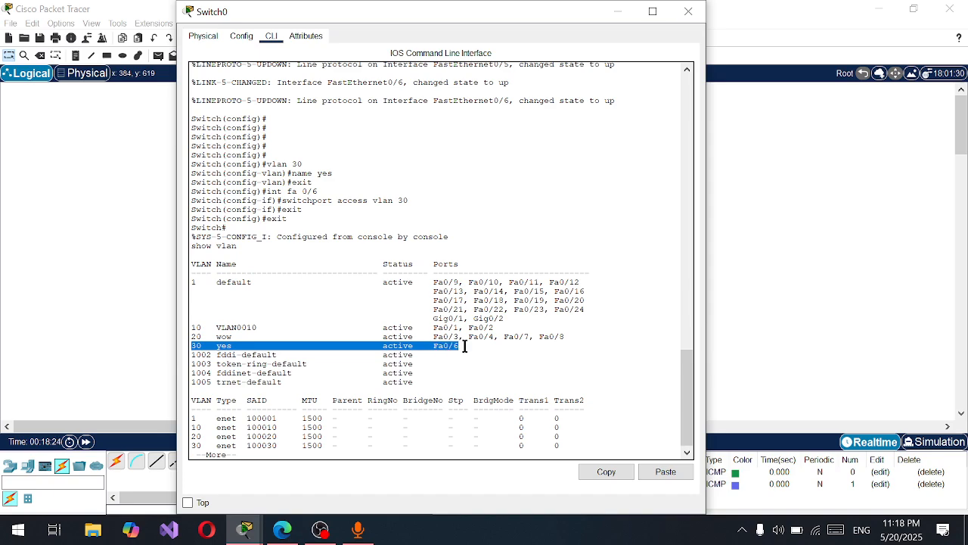
pyautogui.click(465, 346)
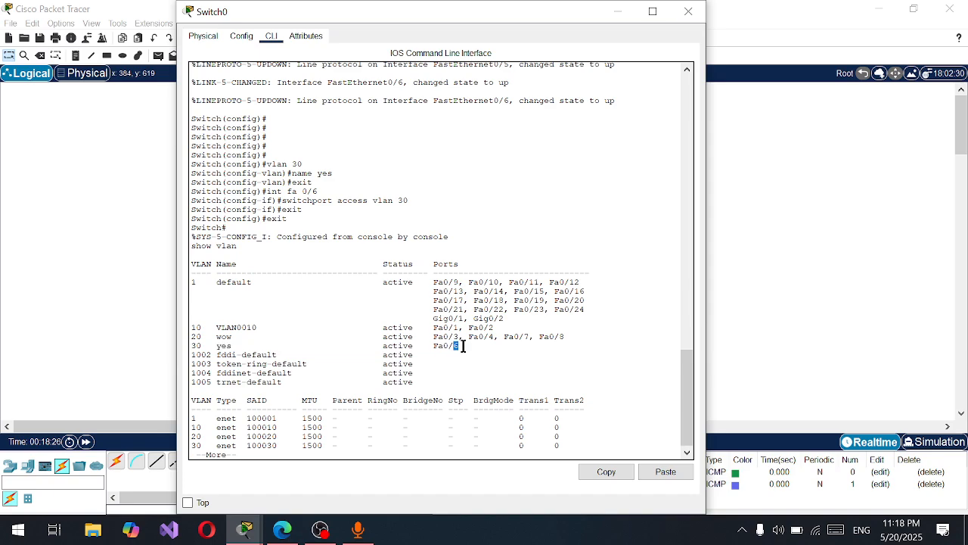
pyautogui.moveTo(438, 345); pyautogui.dragTo(480, 346)
pyautogui.click(617, 11)
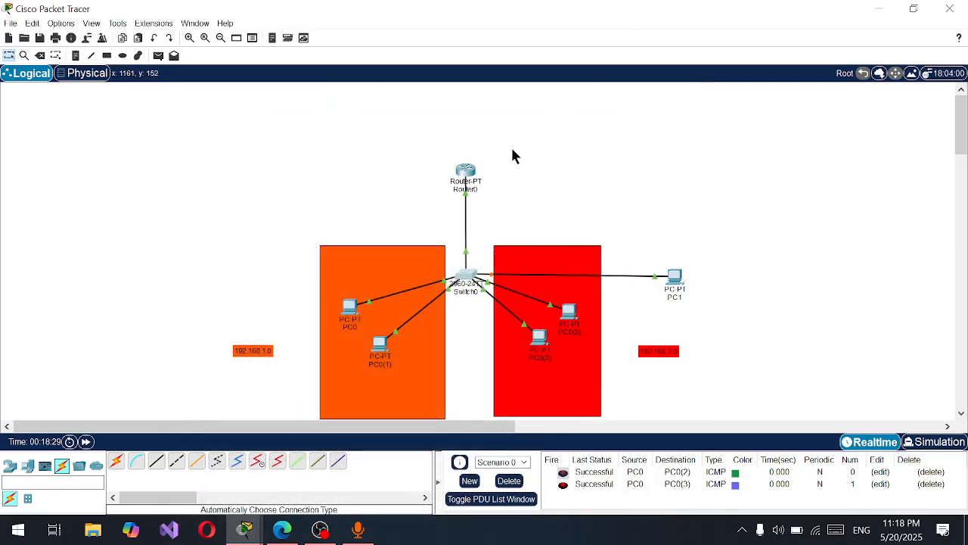
# Send a simple PDU from PC0(3) to PC1 and fire it again to test connectivity
pyautogui.click(465, 174)
pyautogui.click(781, 11)
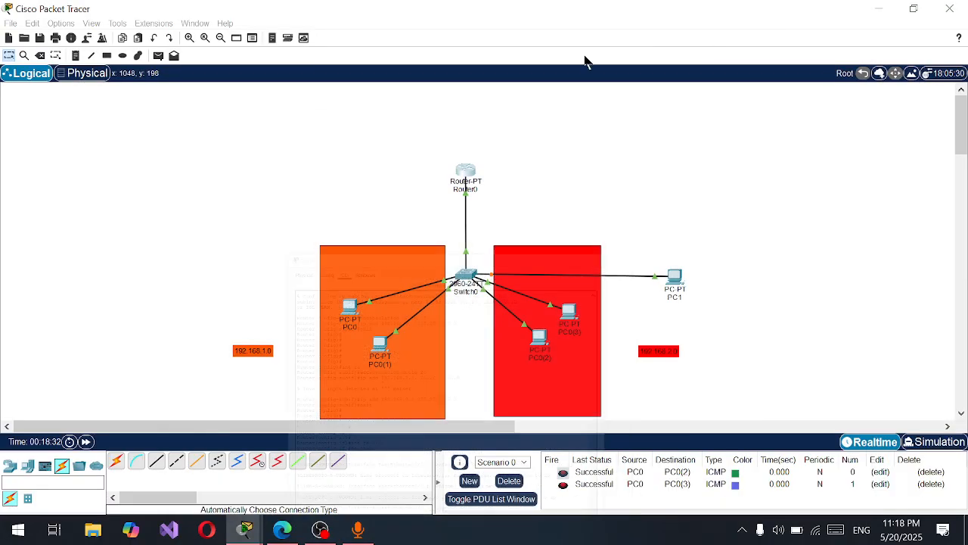
pyautogui.click(158, 55)
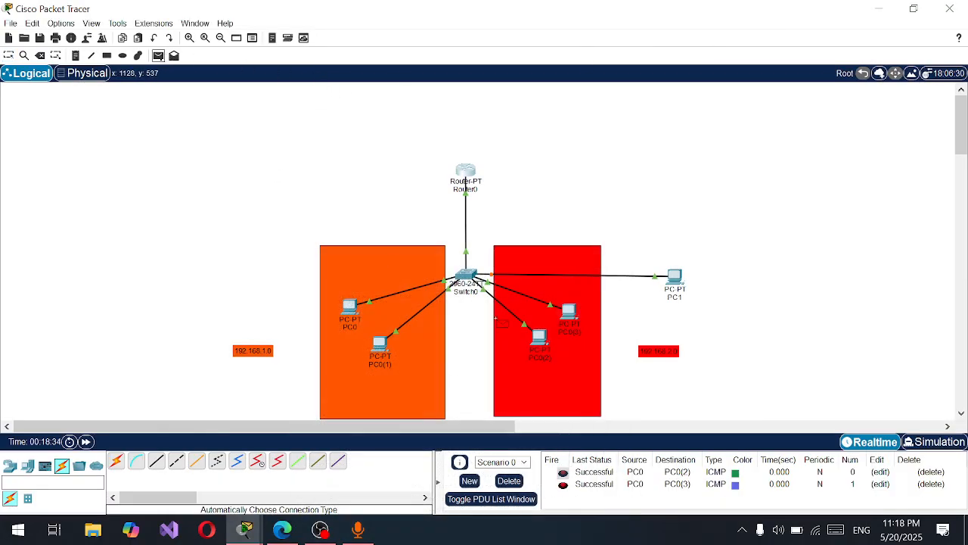
pyautogui.click(569, 311)
pyautogui.click(676, 280)
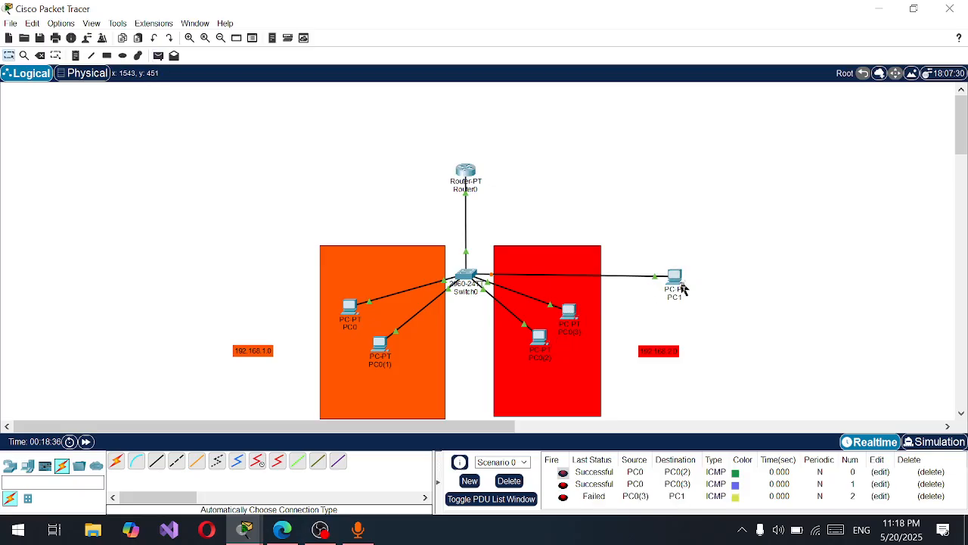
pyautogui.click(563, 497)
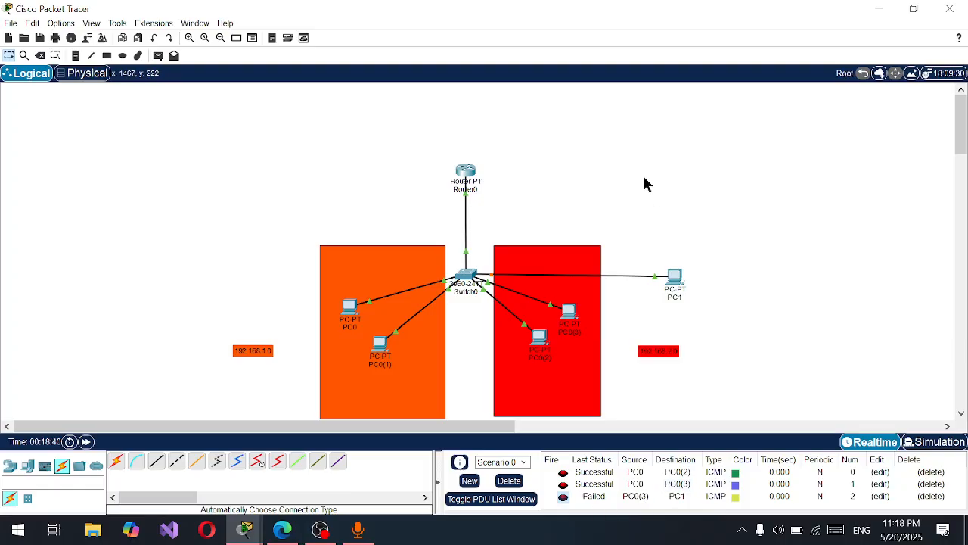
# Leave the current interface on Router0 and create subinterface fa 0/0.3
pyautogui.click(469, 172)
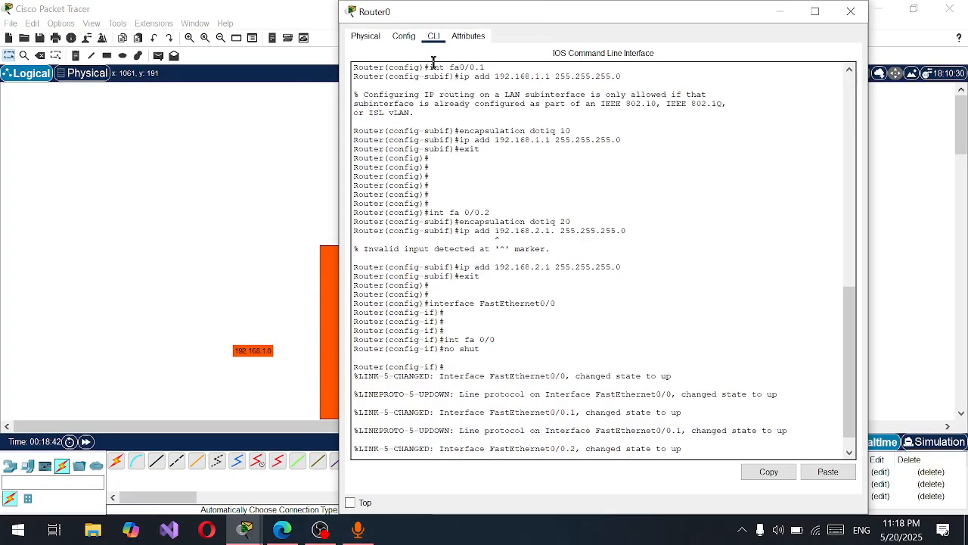
pyautogui.scroll(-1, 507, 317)
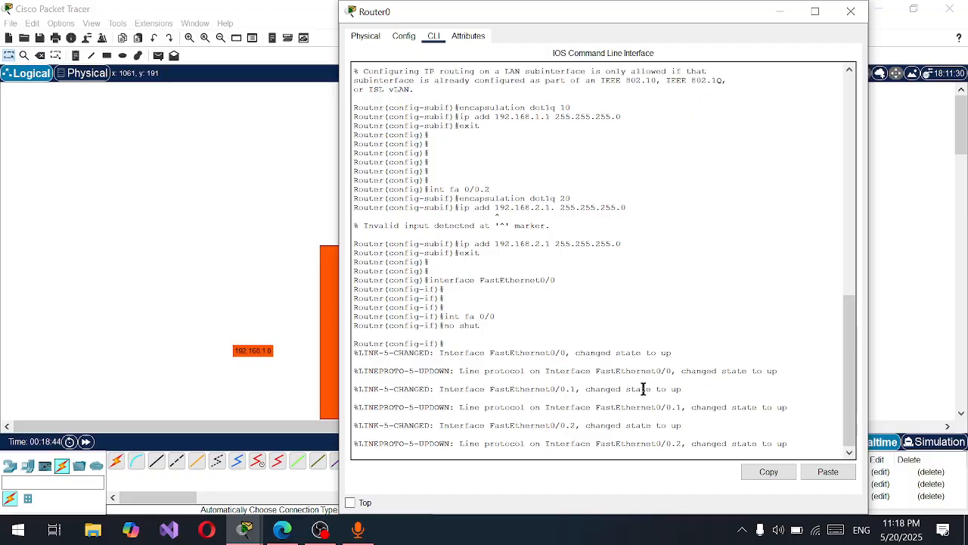
pyautogui.press('Return')
pyautogui.press('Return')
pyautogui.press('Return')
pyautogui.press('Return')
pyautogui.press('Return')
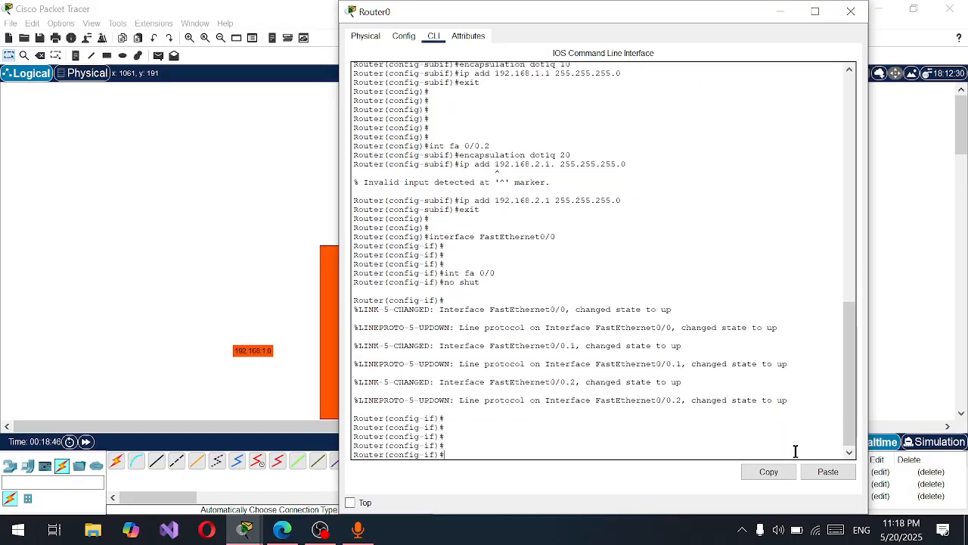
pyautogui.write('exit')
pyautogui.press('Return')
pyautogui.write('int')
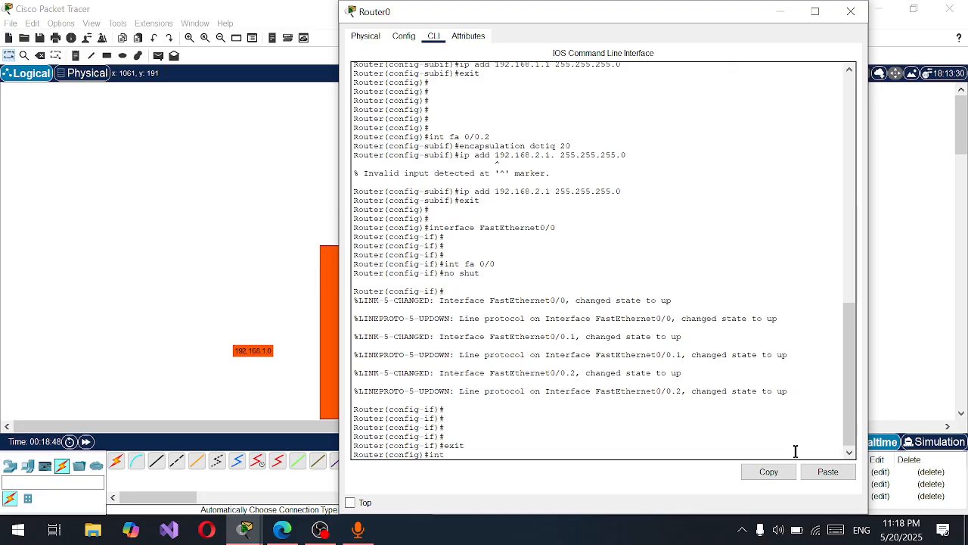
pyautogui.write(' fa 0/0.3')
pyautogui.press('Return')
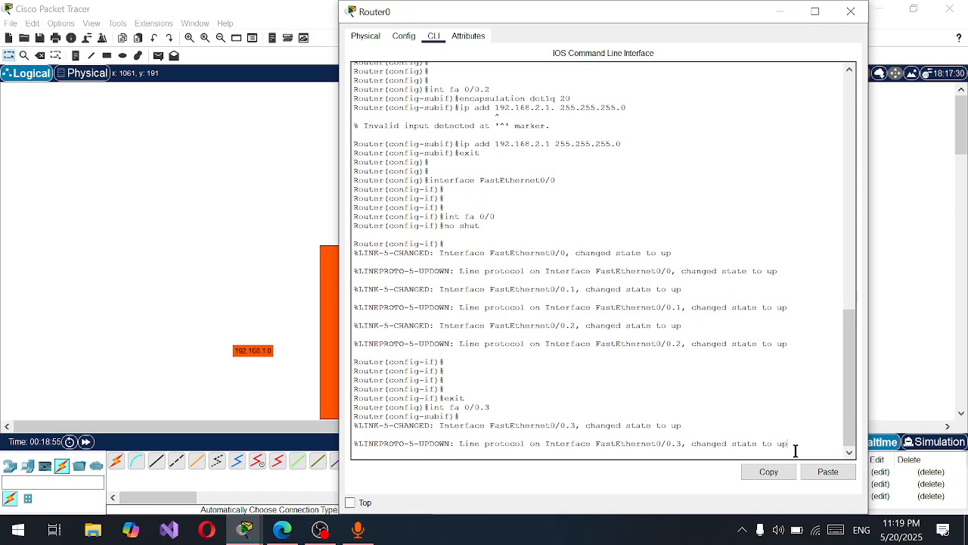
# Set dot1q encapsulation for VLAN 30 on Router0's fa 0/0.3 subinterface
pyautogui.press('Return')
pyautogui.write('e')
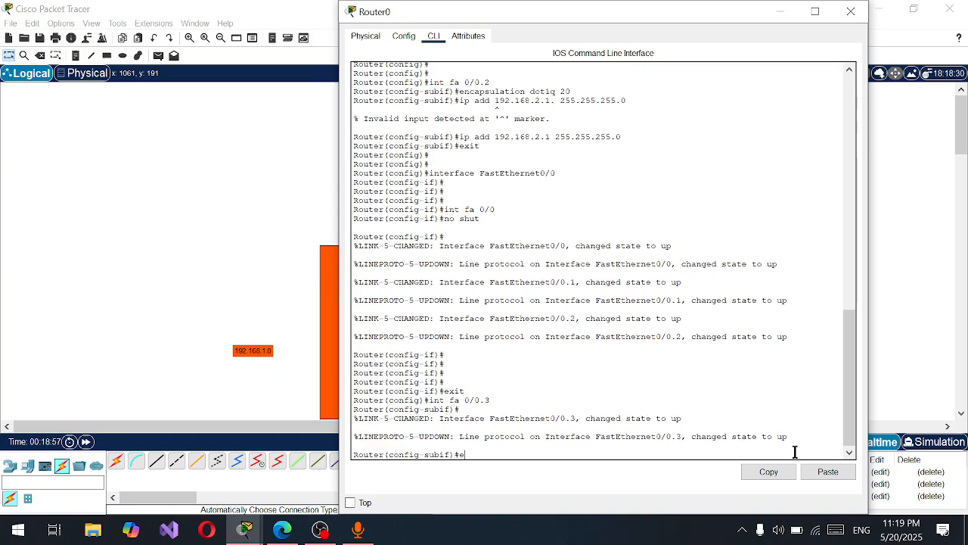
pyautogui.write('ncapsulation ')
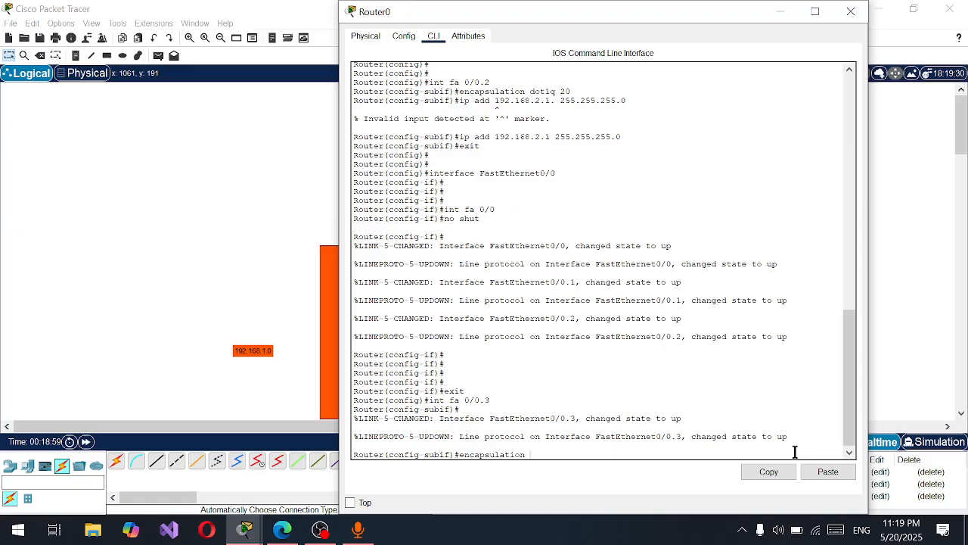
pyautogui.write('dot')
pyautogui.write('30')
pyautogui.press('Return')
# Assign IP address 192.168.3.1 with mask 255.255.255.0 to subinterface fa 0/0.3, exit configuration mode and close Router0's window
pyautogui.write('i')
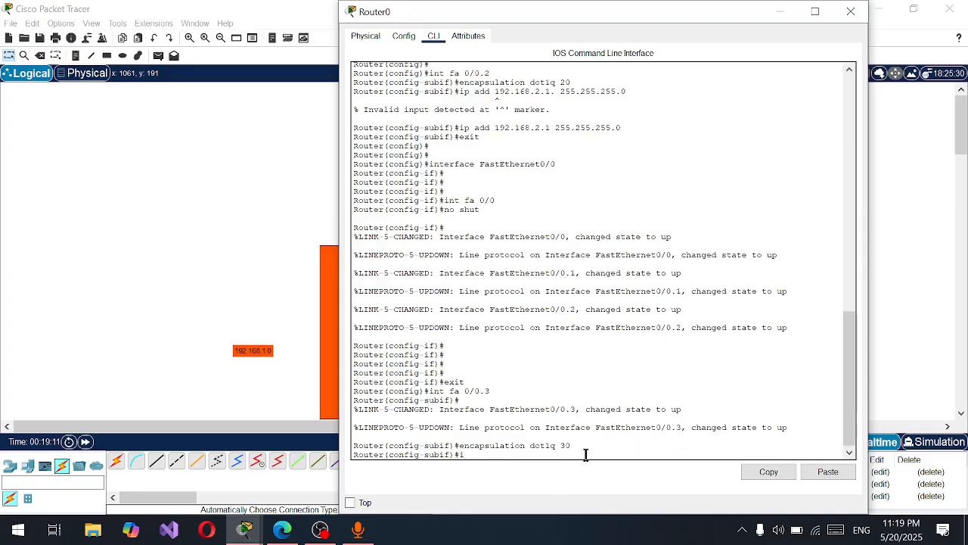
pyautogui.write('p add 192.168')
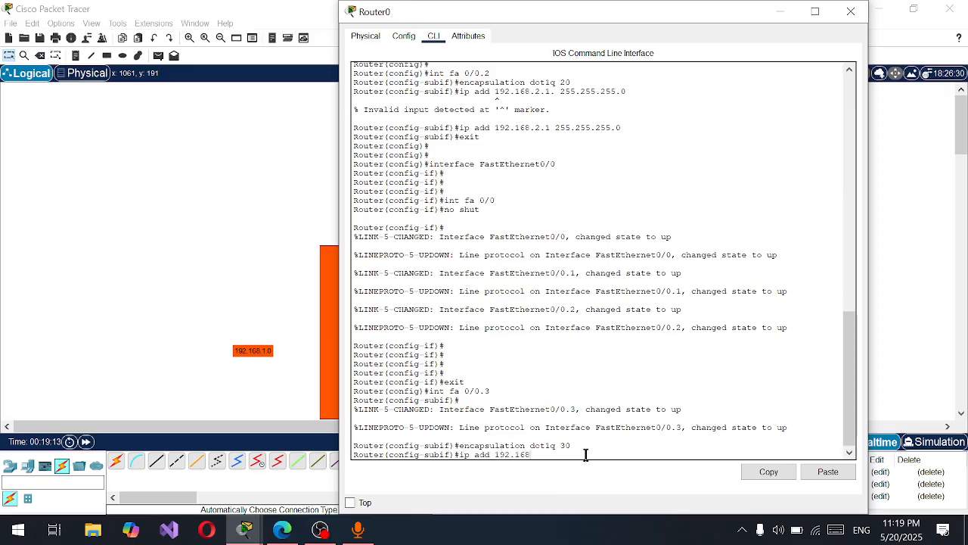
pyautogui.write('.3.1 255.255.255.0')
pyautogui.press('Return')
pyautogui.write('exit')
pyautogui.press('Return')
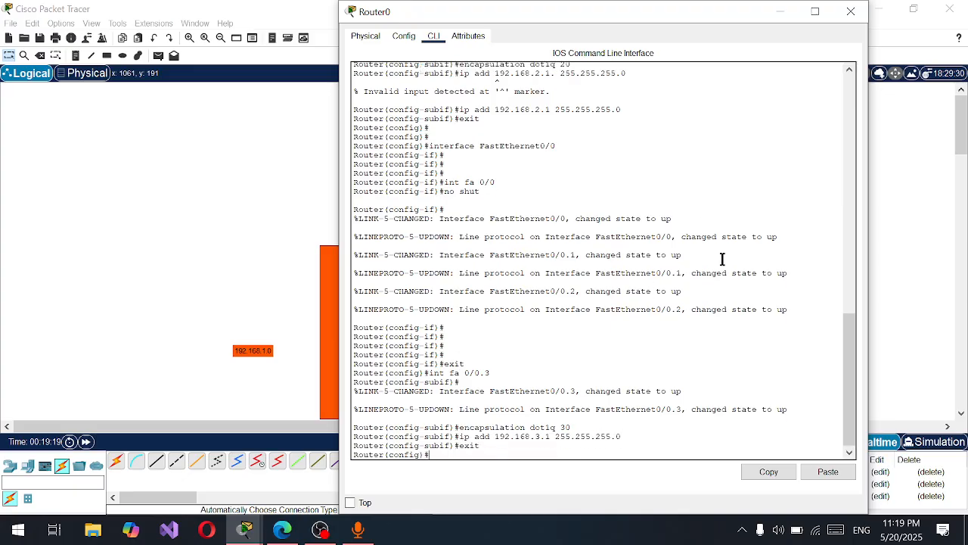
pyautogui.write('exit')
pyautogui.press('Return')
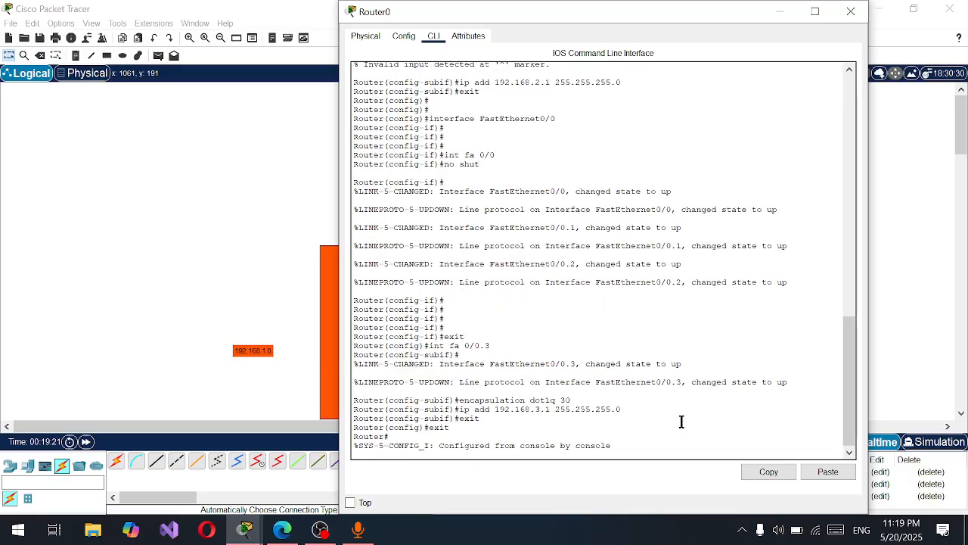
pyautogui.click(851, 11)
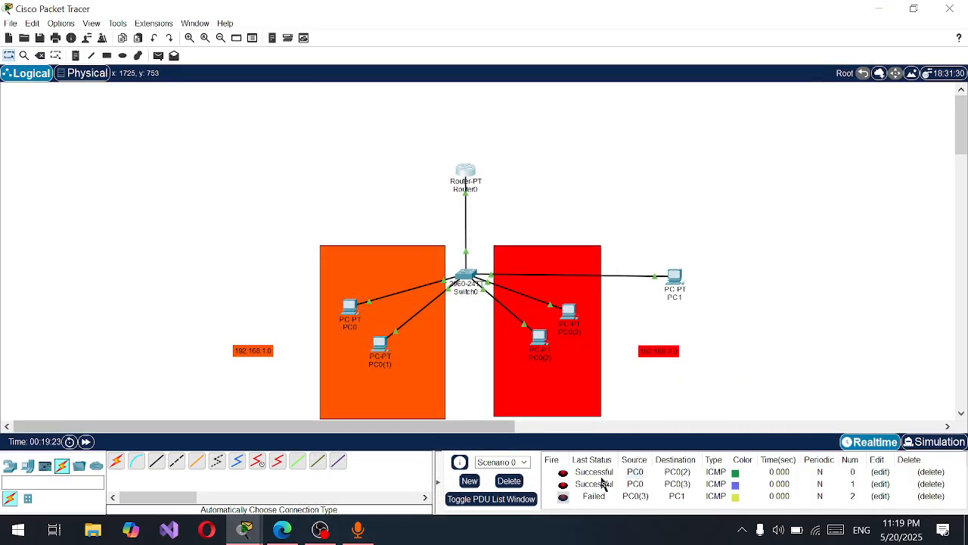
# Fire the existing ICMP test from PC0(3) to PC1 again, repeating it to recheck connectivity
pyautogui.click(562, 497)
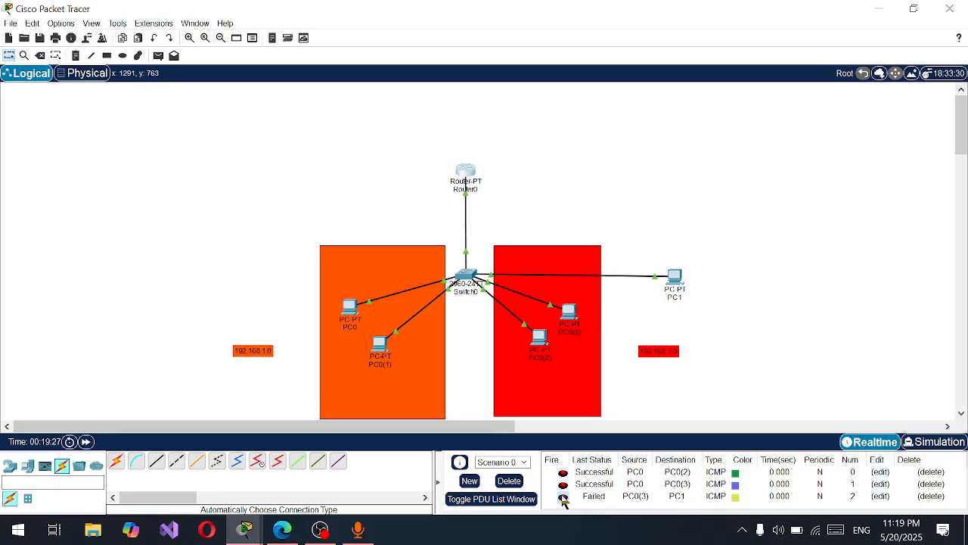
pyautogui.click(563, 497)
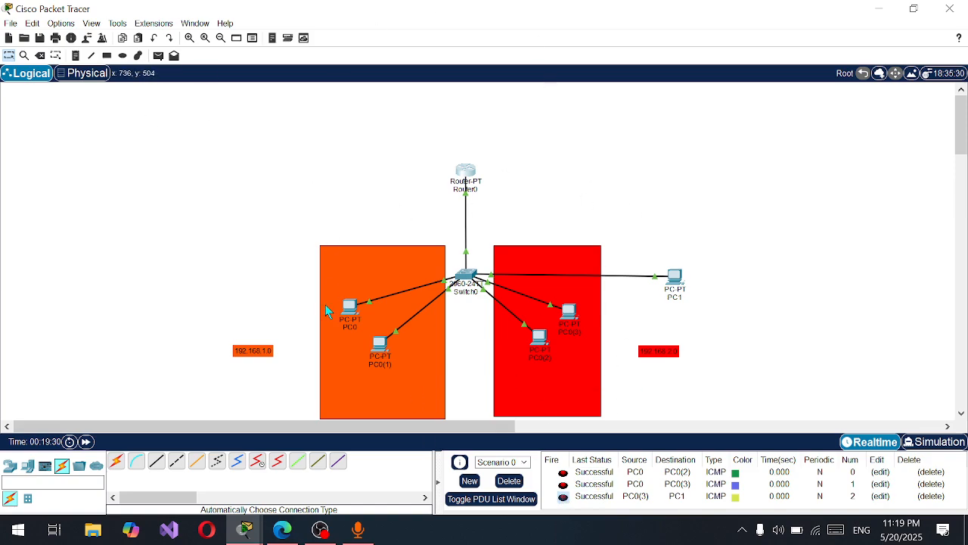
pyautogui.scroll(-1, 330, 310)
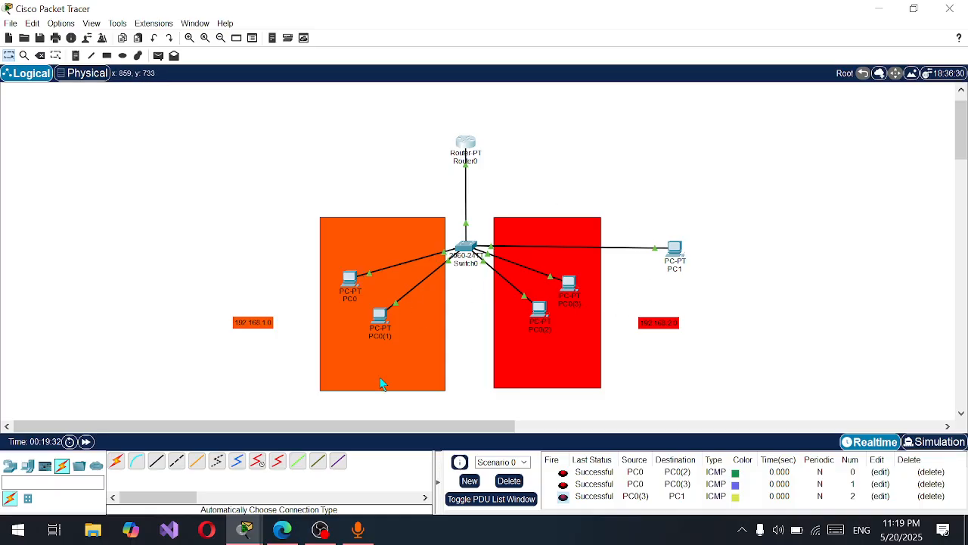